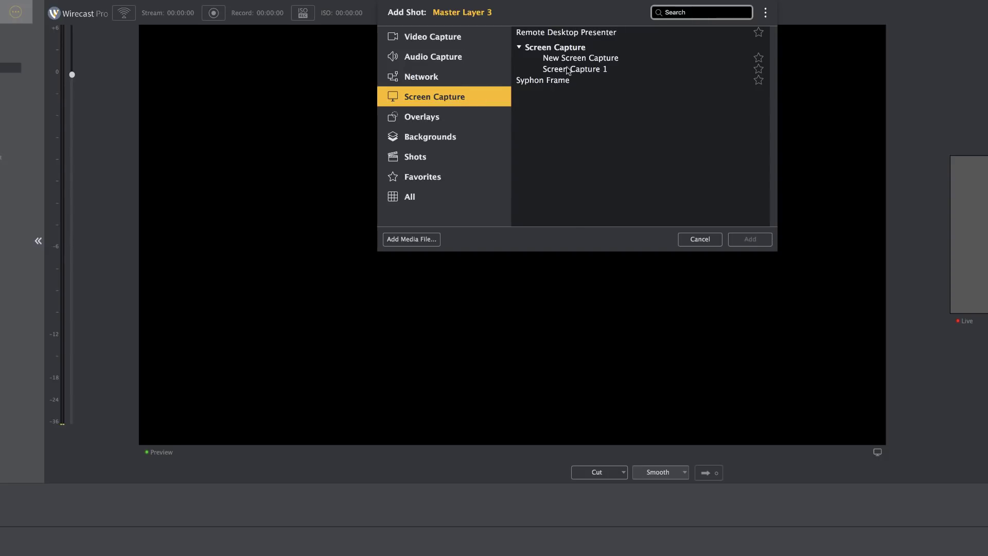
Step: Begin adding a Screen Capture 1 shot to Master Layer 3
{"action": "left_click", "coordinate": [591, 71]}
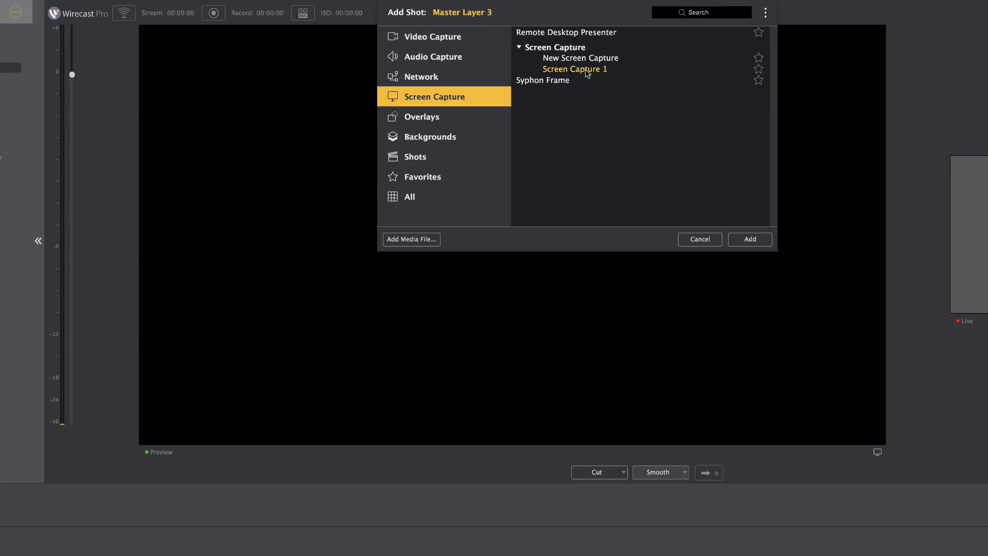
Step: Confirm the Screen Capture 1 shot so layer 3 previews the 'WHICH BUILDER ?' slide
{"action": "left_click", "coordinate": [754, 239]}
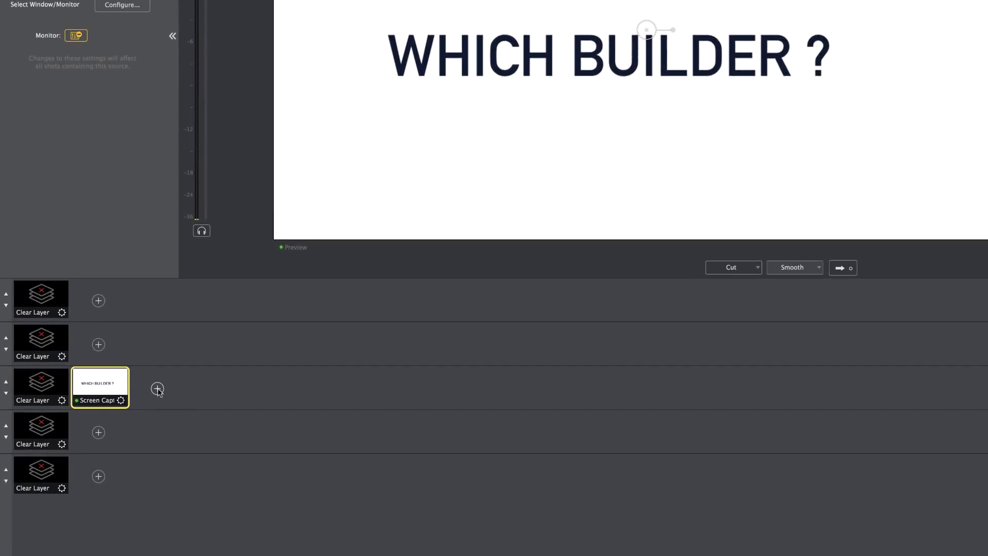
Step: Add a Blackmagic UltraStudio Mini Recorder Video camera shot to layer 3 beside Screen Capture
{"action": "left_click", "coordinate": [156, 388]}
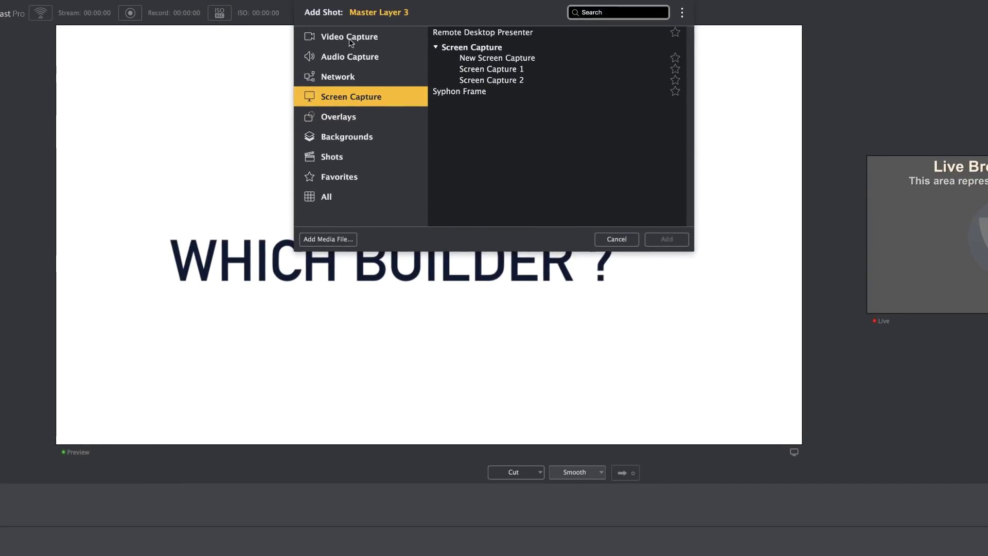
{"action": "left_click", "coordinate": [350, 39]}
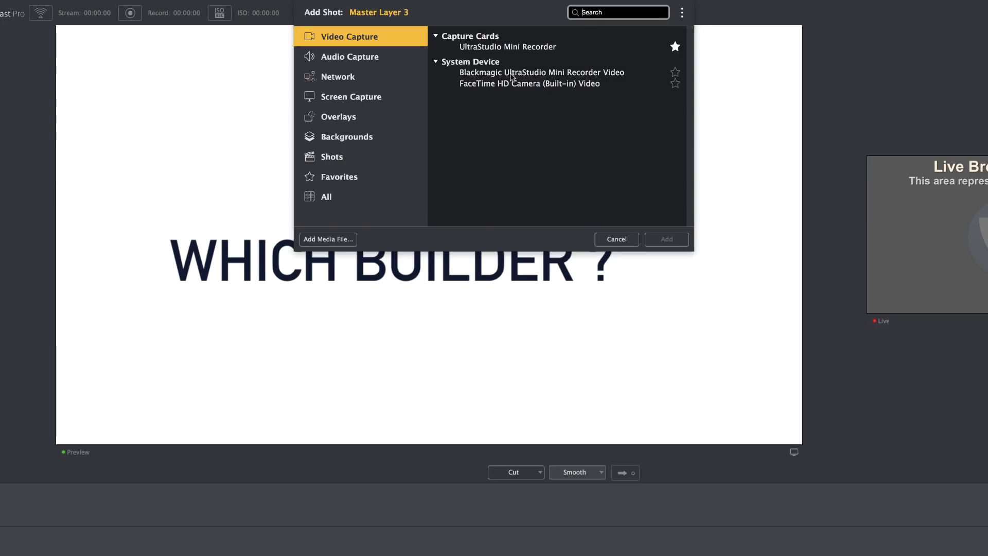
{"action": "left_click", "coordinate": [512, 73]}
{"action": "left_click", "coordinate": [666, 239]}
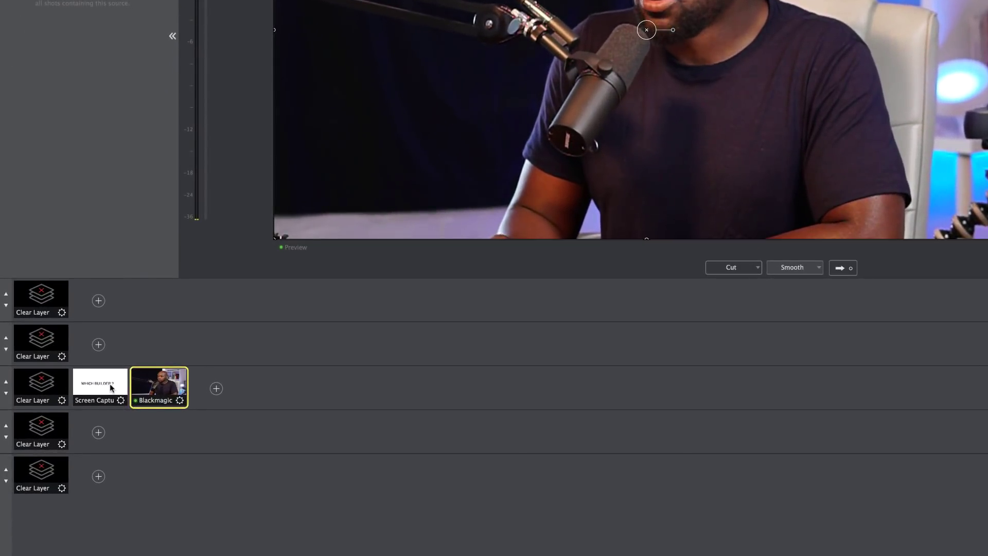
{"action": "left_click", "coordinate": [107, 395]}
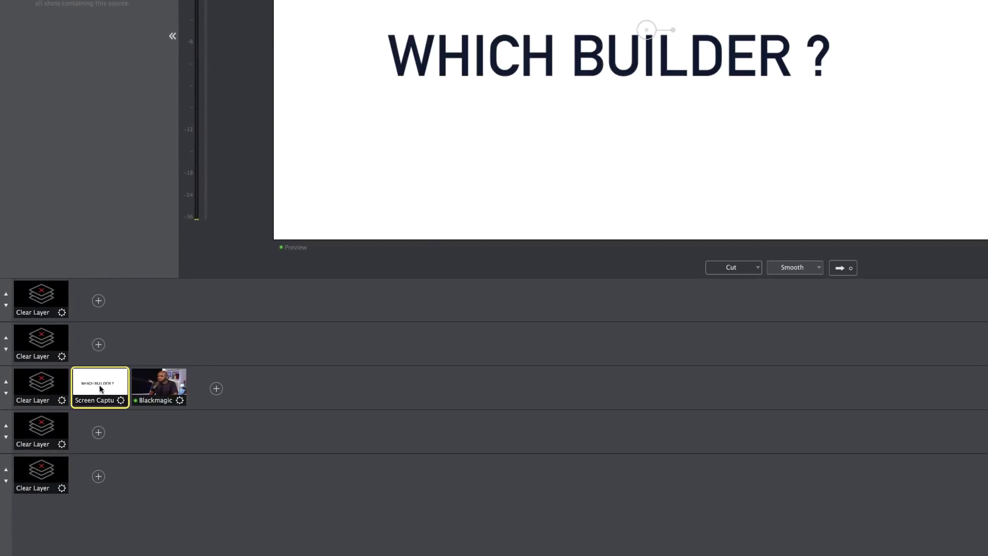
{"action": "left_click", "coordinate": [121, 401]}
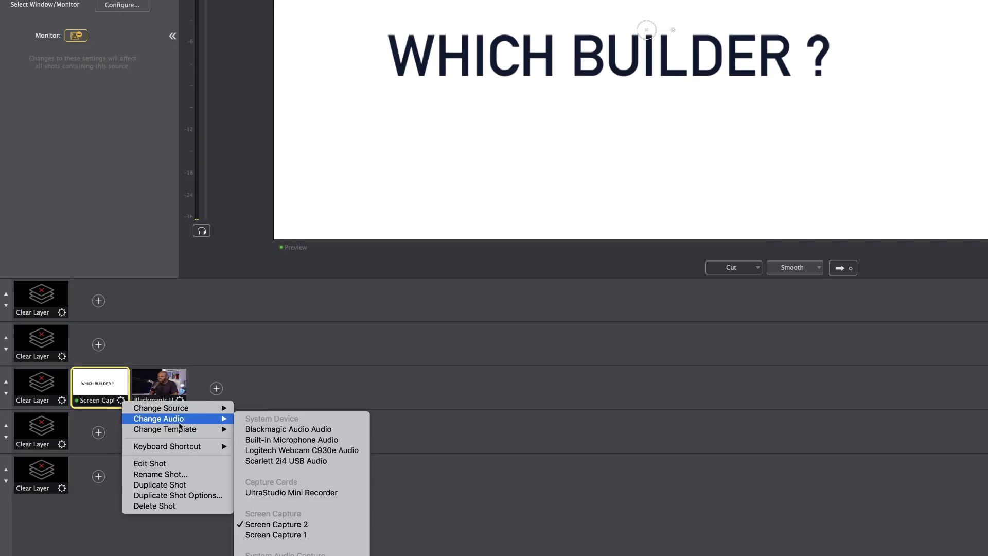
{"action": "mouse_move", "coordinate": [187, 450]}
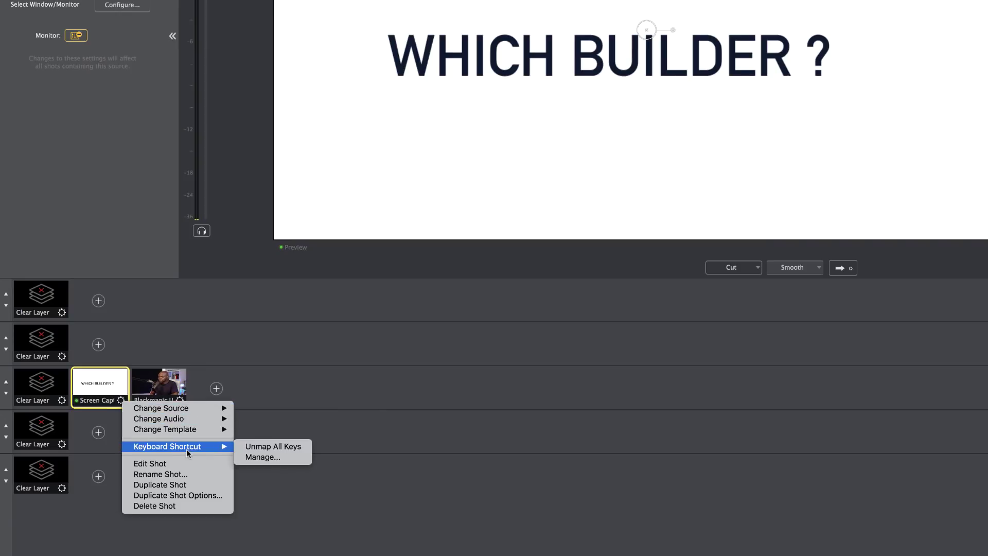
{"action": "mouse_move", "coordinate": [160, 423]}
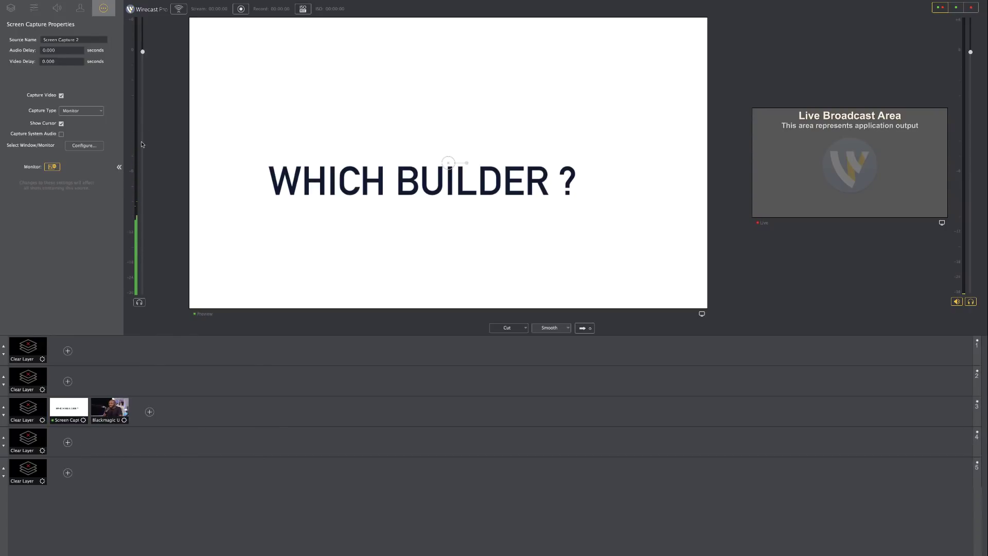
{"action": "left_click", "coordinate": [109, 411]}
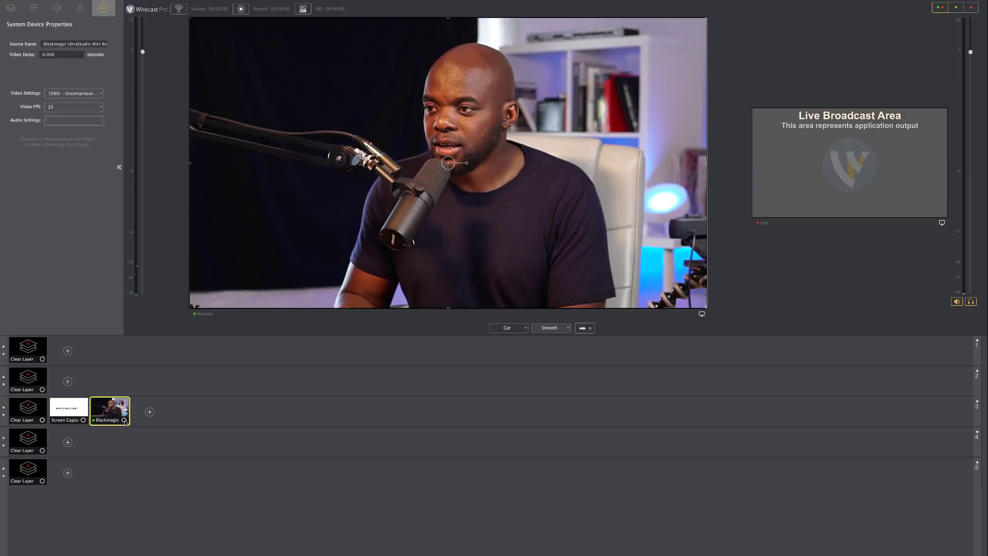
Step: Set the Blackmagic camera shot's audio source to Scarlett 2i4 USB Audio
{"action": "left_click", "coordinate": [124, 421]}
{"action": "mouse_move", "coordinate": [150, 433]}
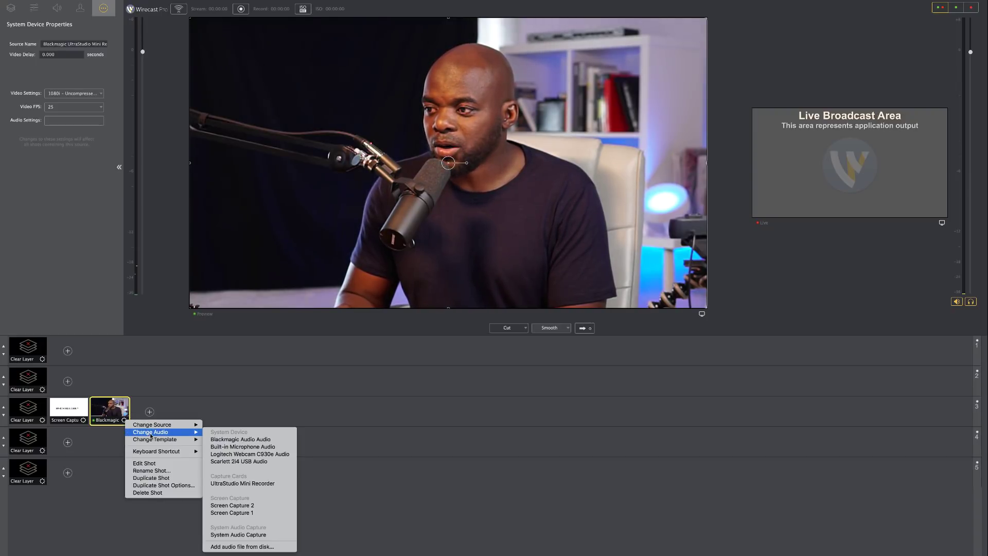
{"action": "left_click", "coordinate": [242, 462]}
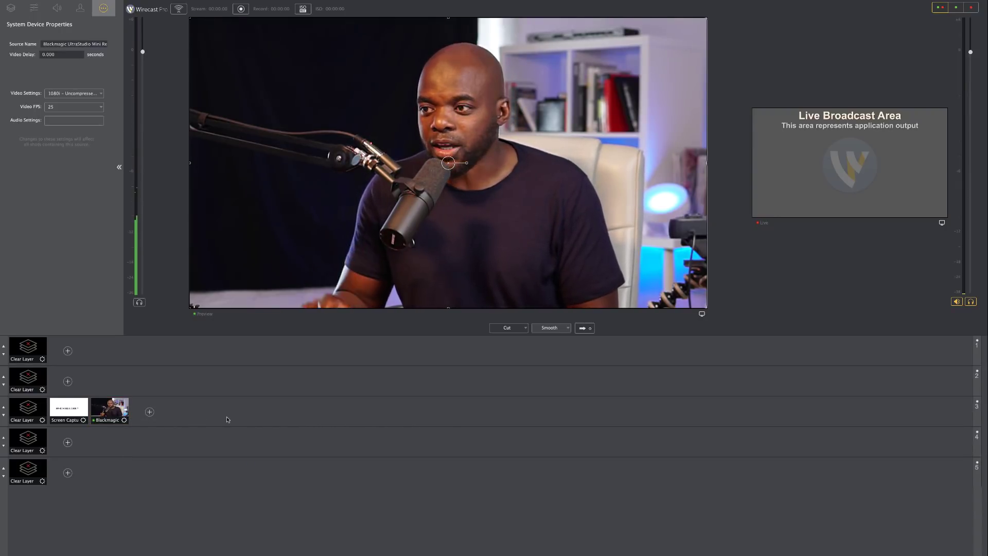
Step: Preview the Screen Capture and Blackmagic shots in turn, ending on Screen Capture's Blog page
{"action": "left_click", "coordinate": [72, 410]}
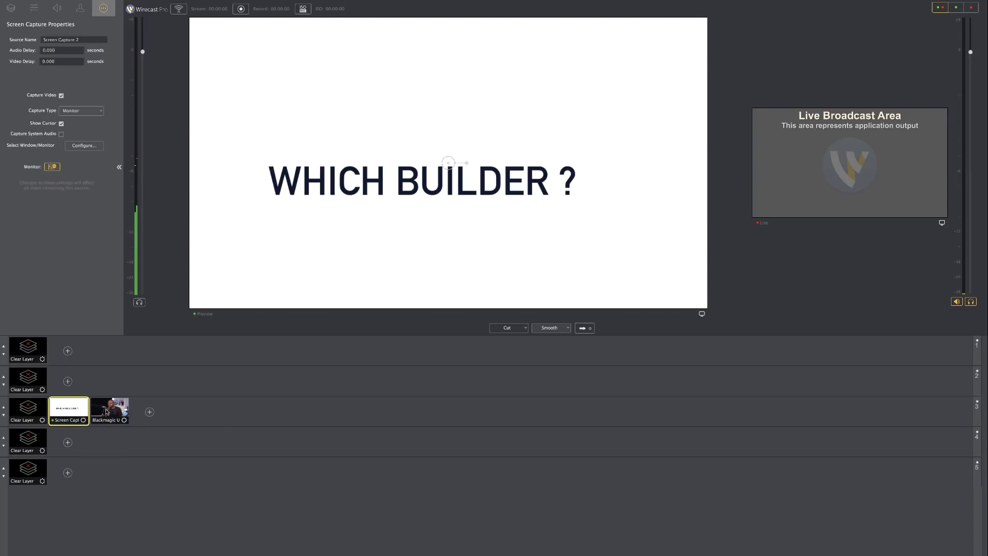
{"action": "left_click", "coordinate": [107, 411]}
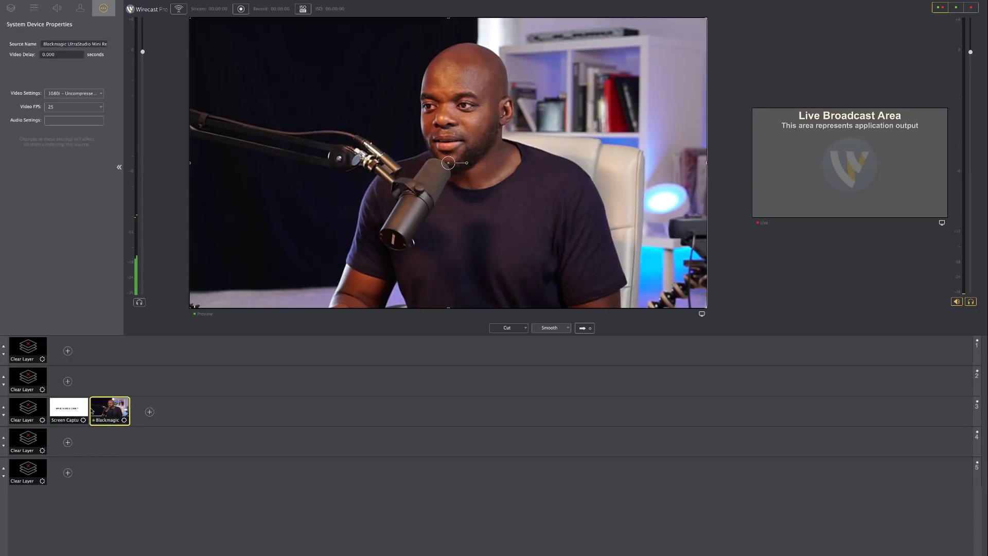
{"action": "left_click", "coordinate": [79, 413]}
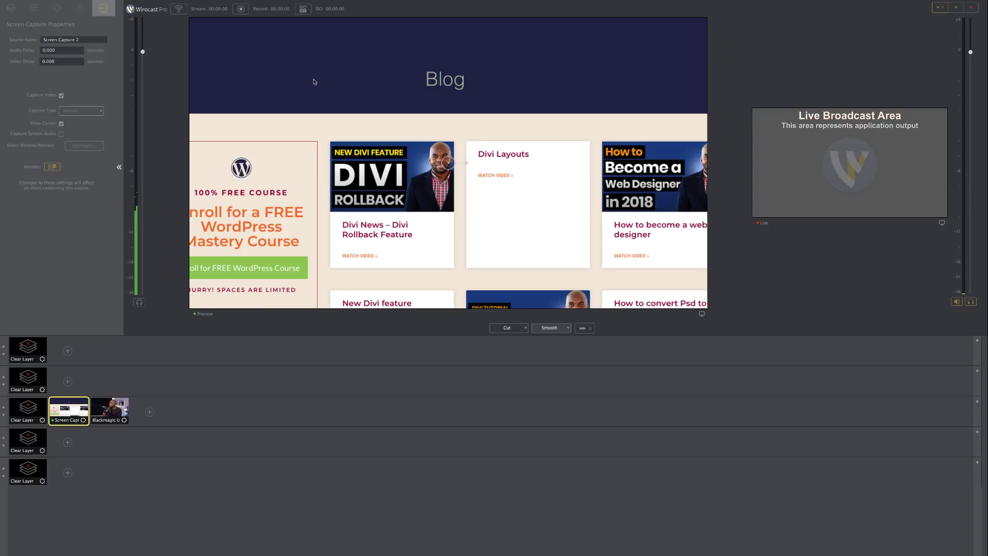
Step: Apply Scale To Fit in Shot Layer Properties, scaling the screen capture to 66.7%
{"action": "left_click", "coordinate": [312, 83]}
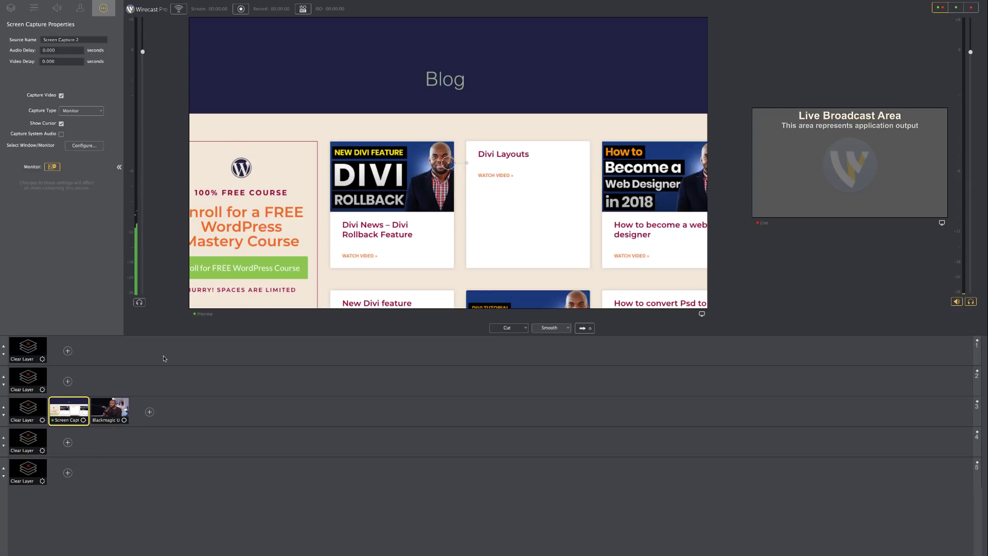
{"action": "left_click", "coordinate": [37, 10]}
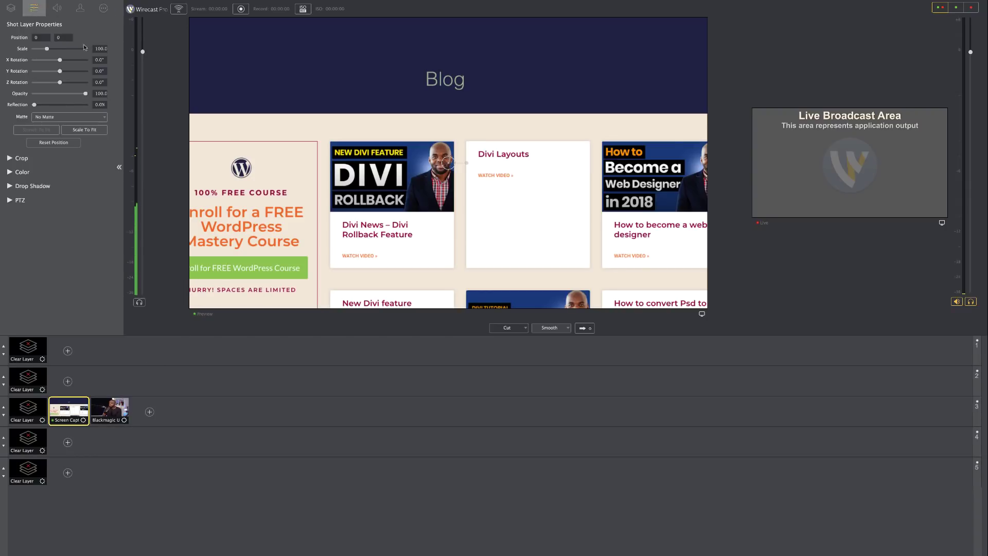
{"action": "left_click", "coordinate": [81, 133]}
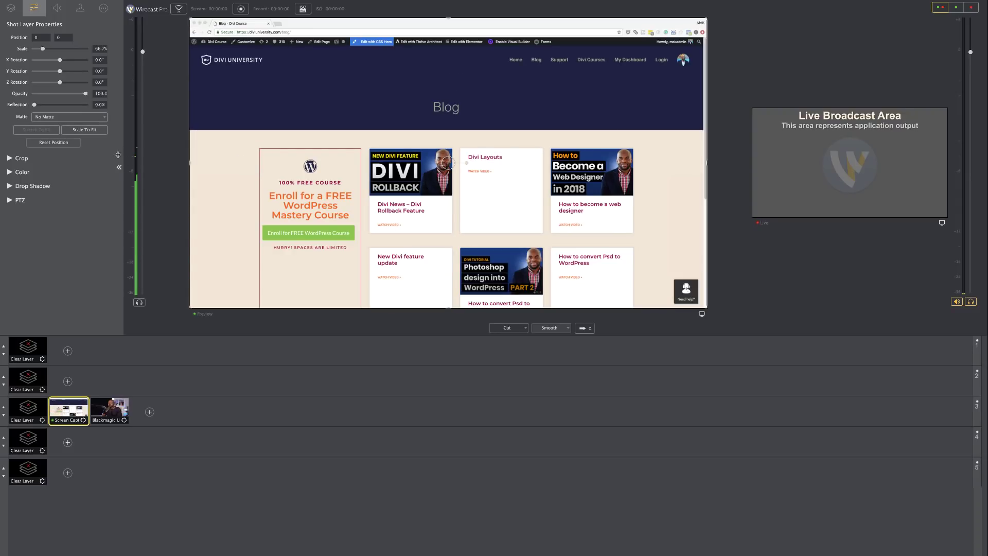
{"action": "scroll", "coordinate": [339, 152], "scroll_direction": "down", "scroll_amount": 5}
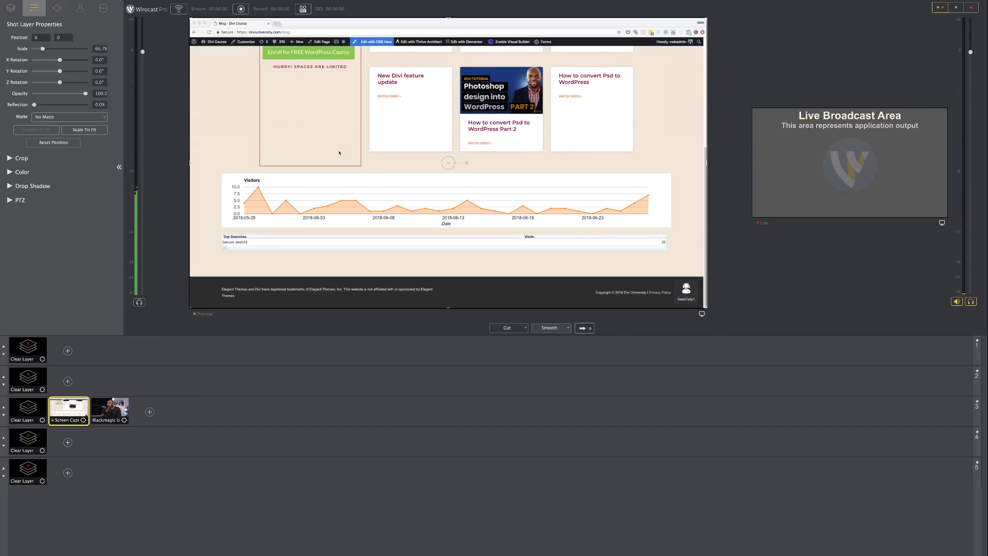
{"action": "scroll", "coordinate": [338, 150], "scroll_direction": "up", "scroll_amount": 5}
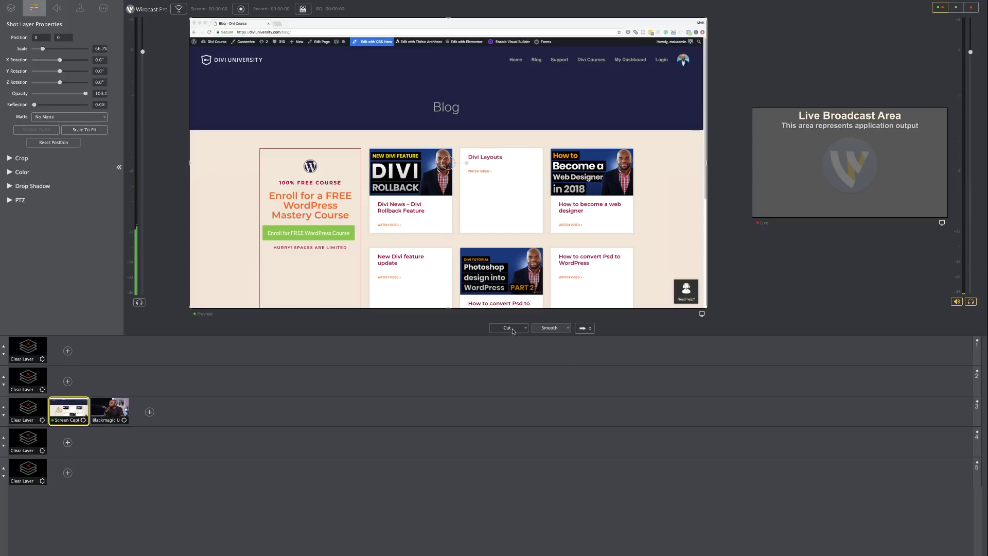
Step: Keep the Smooth transition and take the Blog page screen capture live
{"action": "left_click", "coordinate": [568, 329]}
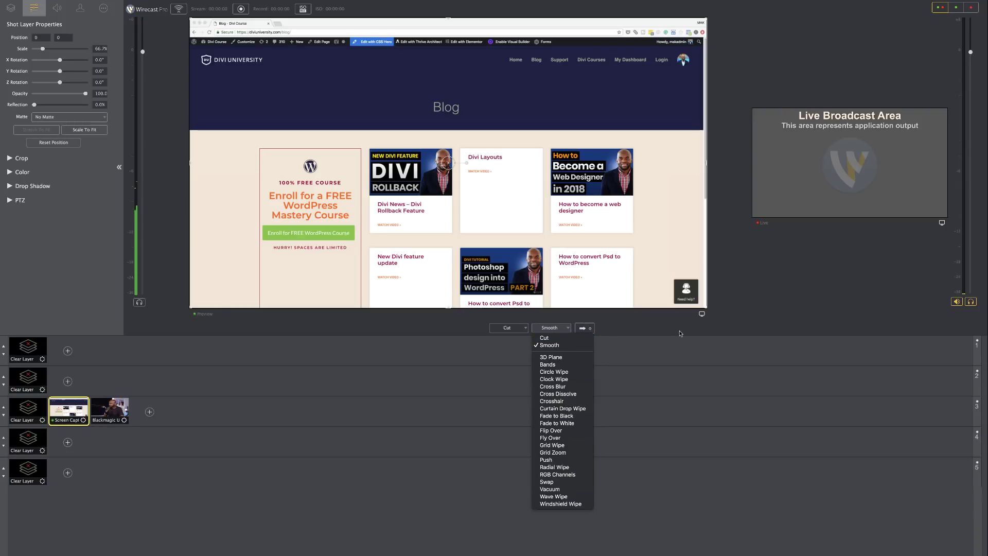
{"action": "left_click", "coordinate": [365, 384]}
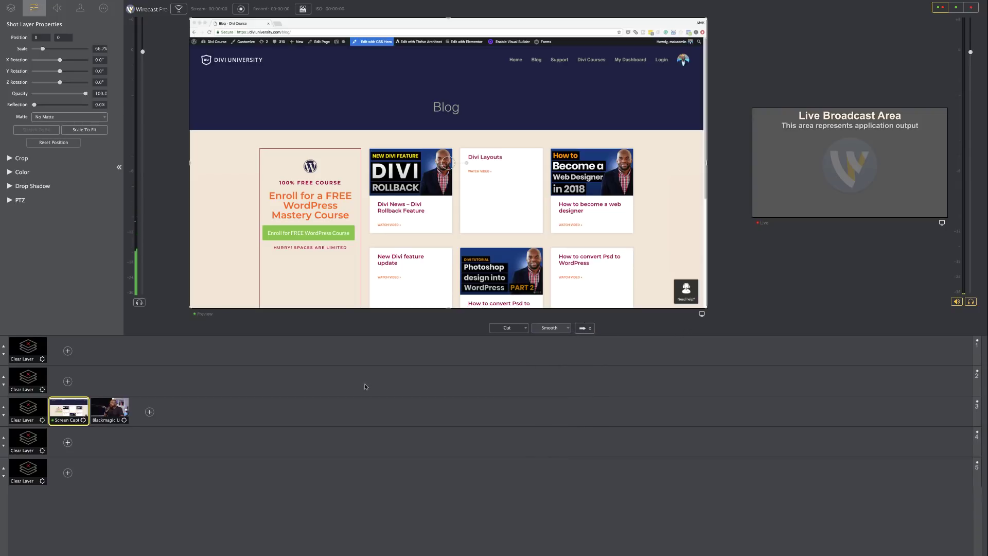
{"action": "left_click", "coordinate": [582, 329]}
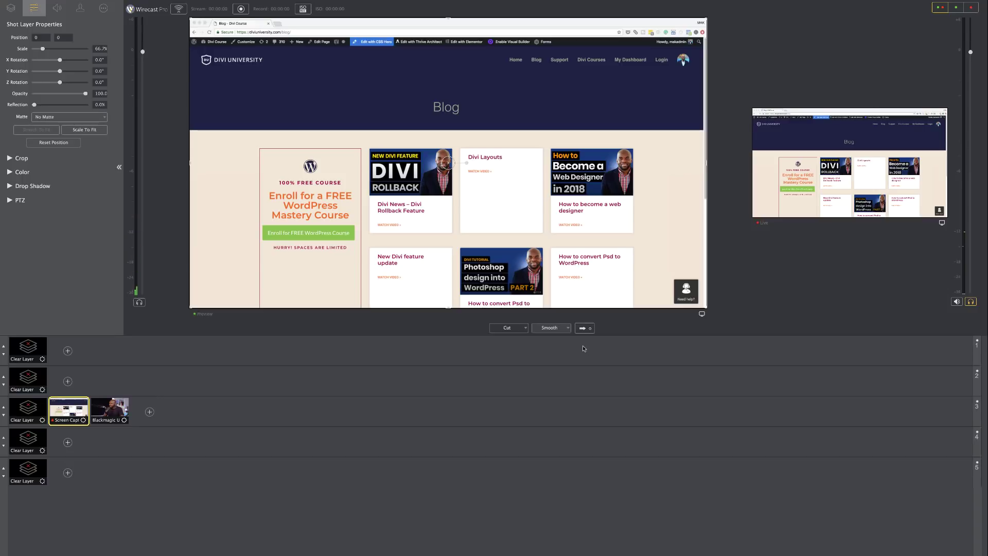
Step: Take the Blackmagic camera shot live, then queue the Screen Capture shot in preview
{"action": "left_click", "coordinate": [108, 413]}
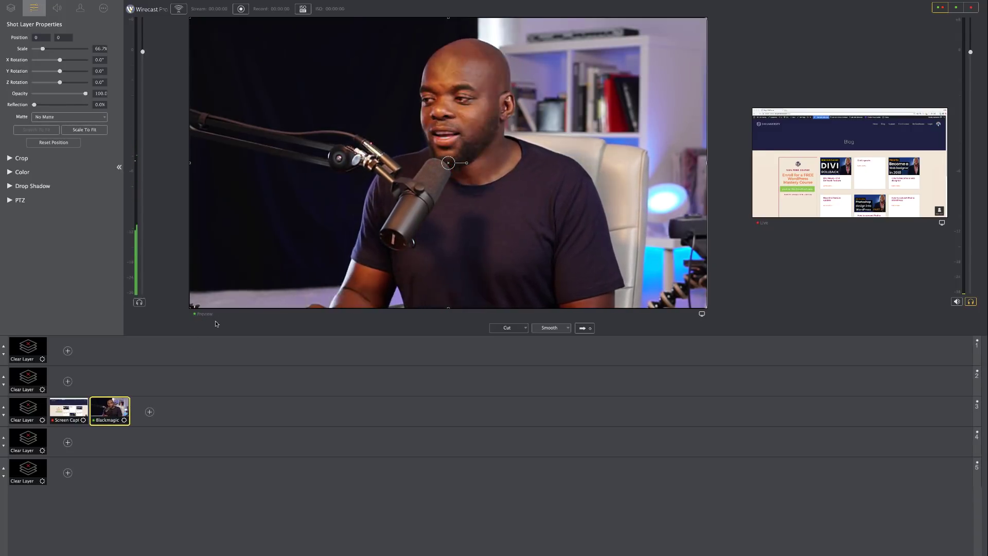
{"action": "left_click", "coordinate": [584, 328]}
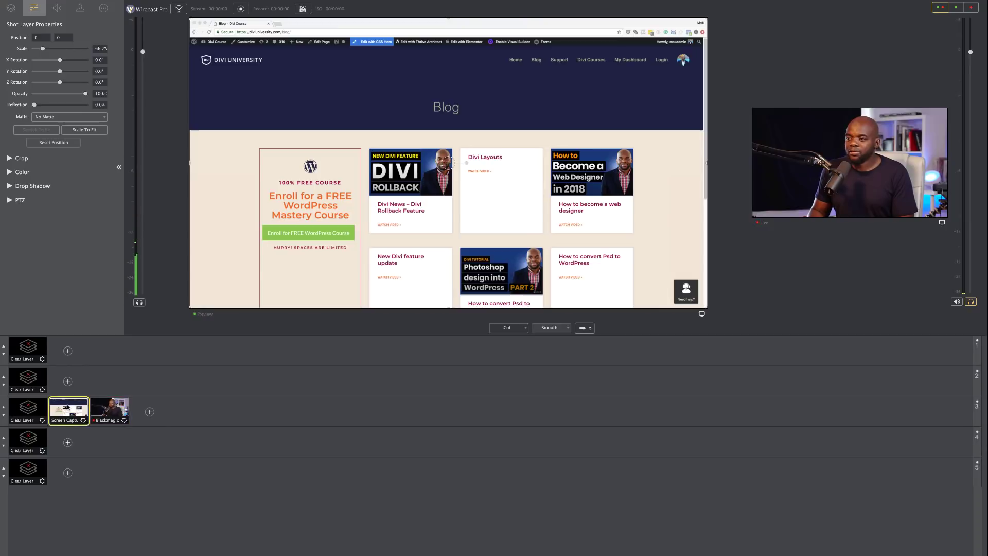
{"action": "left_click", "coordinate": [68, 407]}
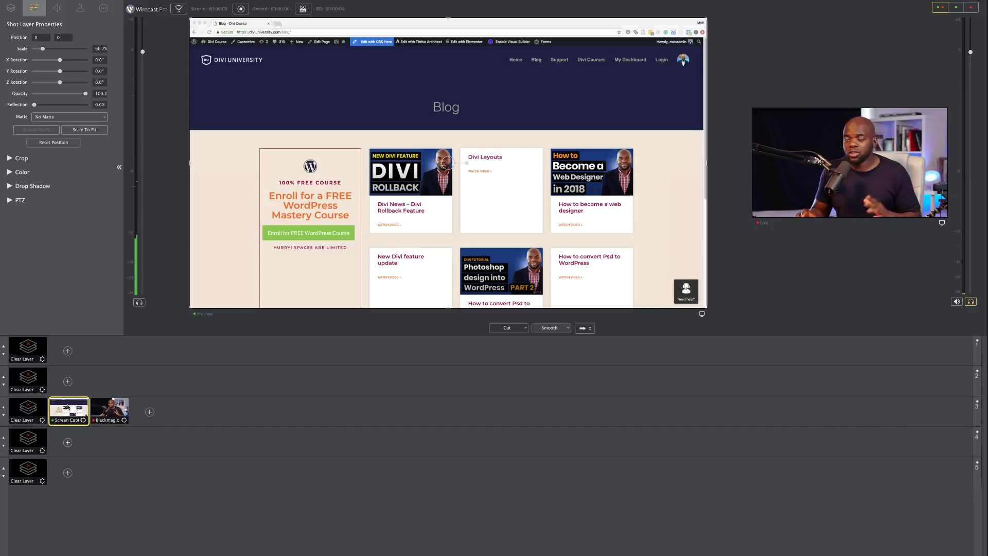
{"action": "mouse_move", "coordinate": [259, 2]}
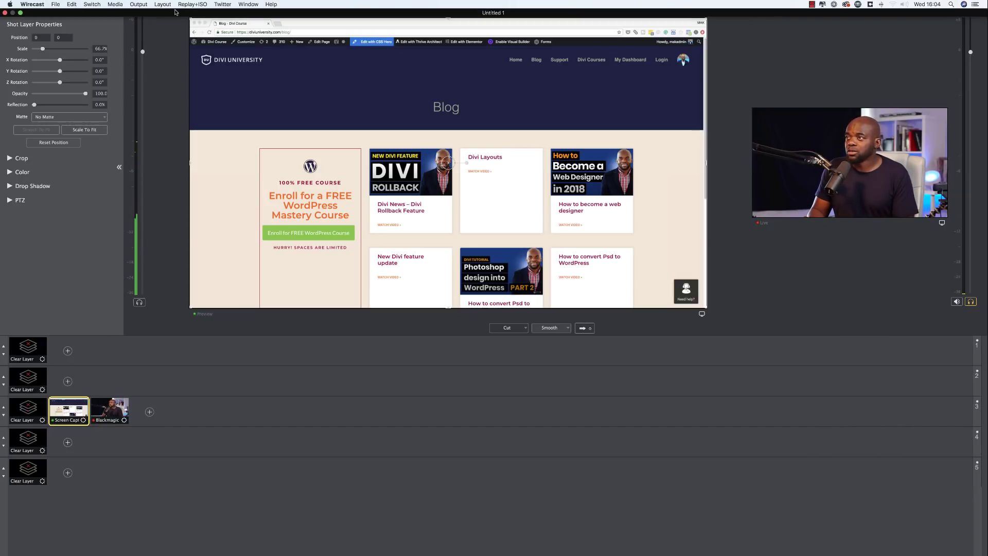
Step: Enable Switch > AutoLive, then select shots and send the screen capture live with Cmd+G
{"action": "left_click", "coordinate": [93, 4]}
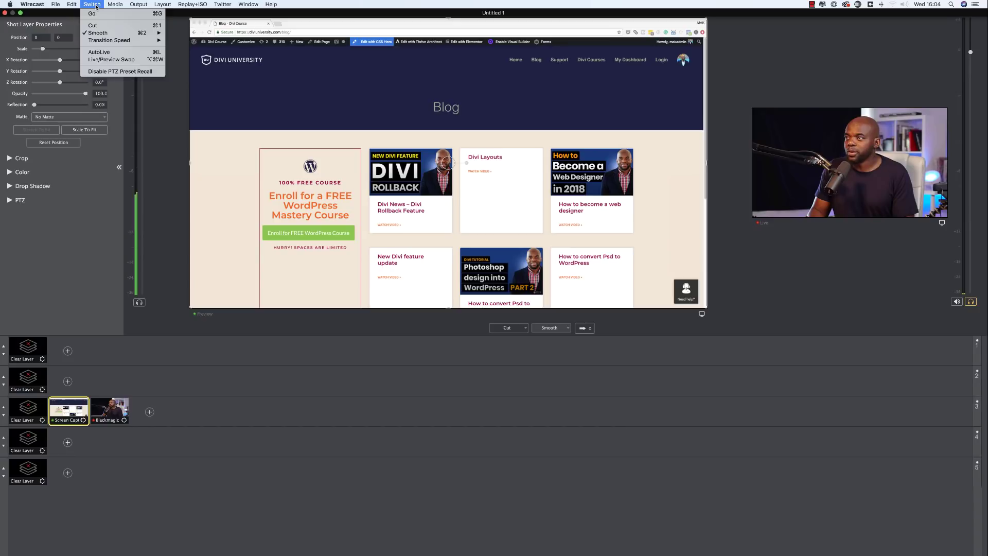
{"action": "left_click", "coordinate": [123, 54]}
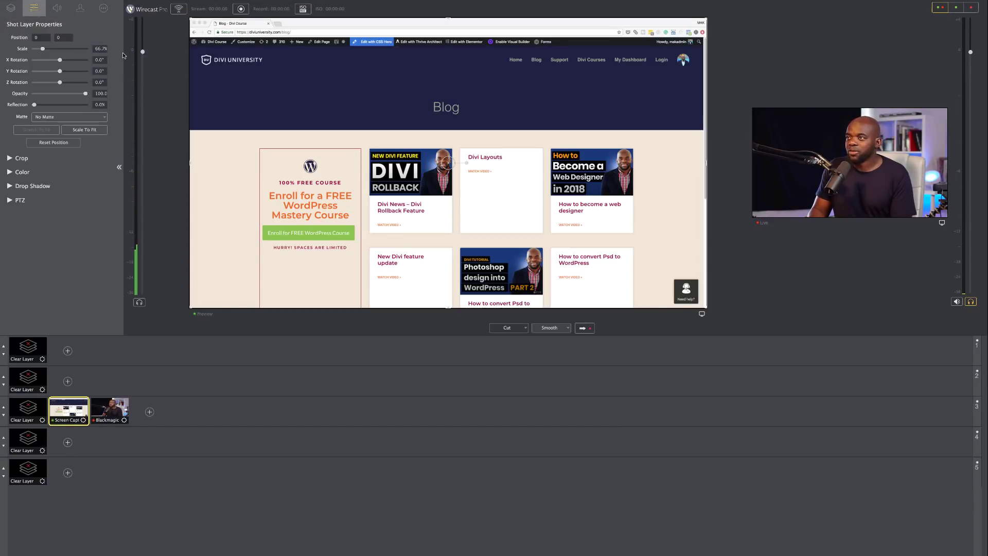
{"action": "left_click", "coordinate": [111, 411]}
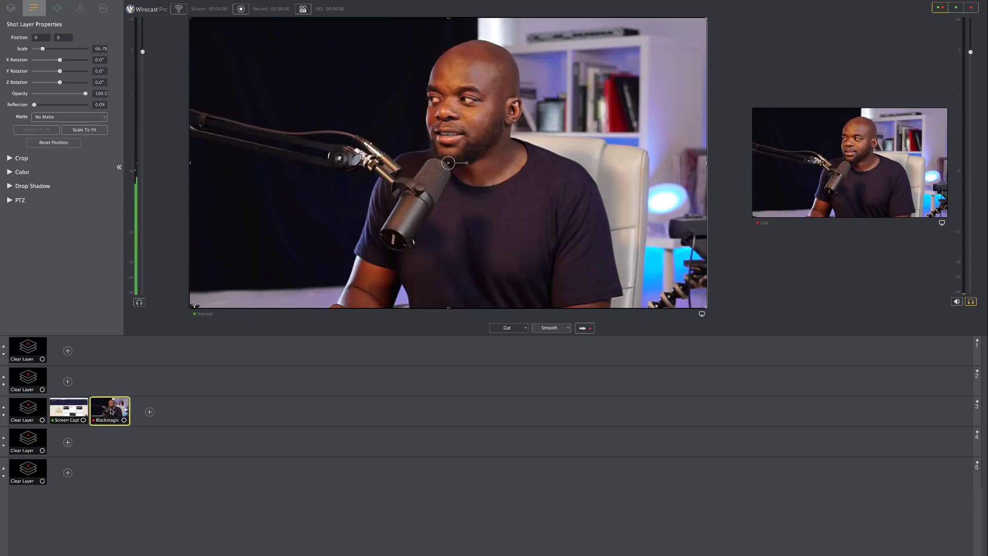
{"action": "left_click", "coordinate": [77, 413]}
{"action": "key", "text": "super+g"}
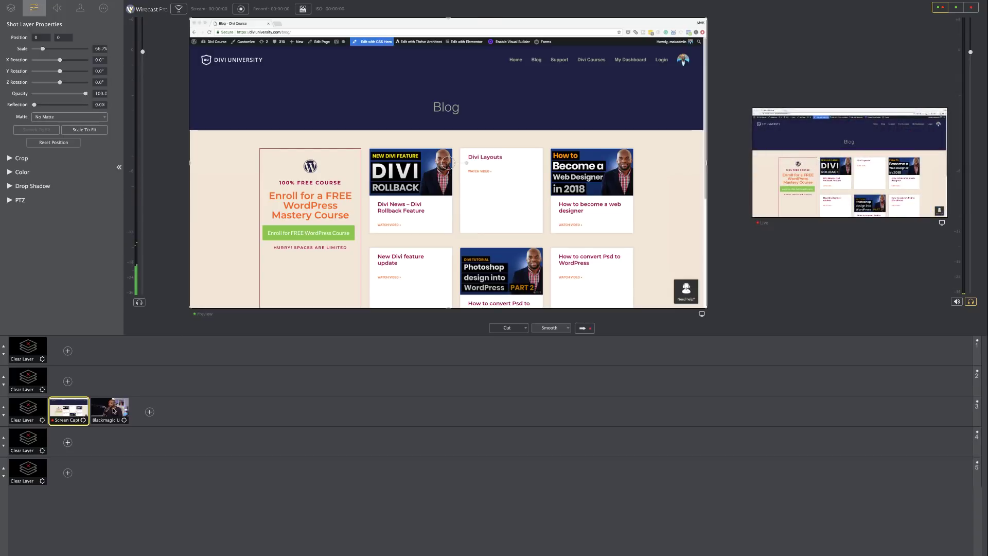
{"action": "key", "text": "super+g"}
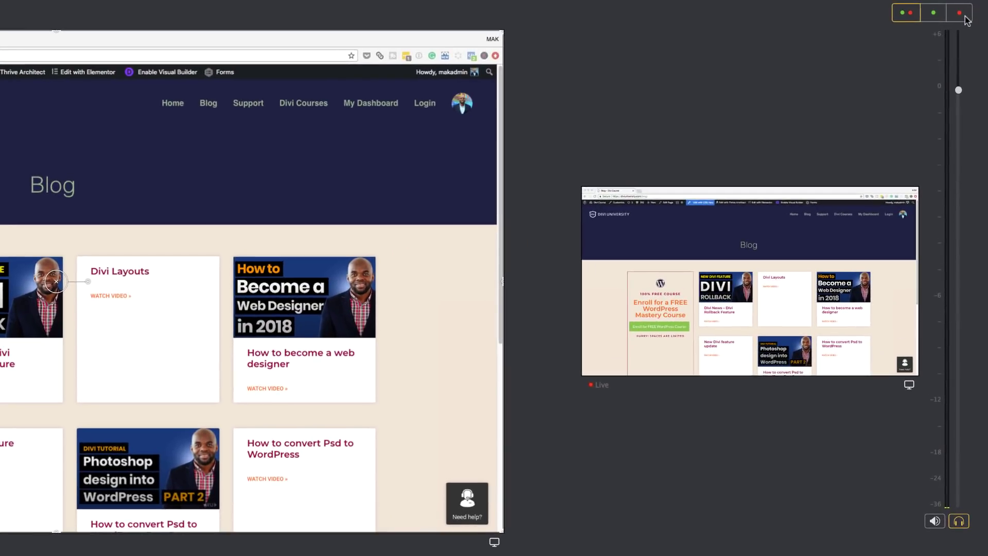
Step: Switch to the single live view with audio meters and take the Blackmagic camera live
{"action": "left_click", "coordinate": [933, 13]}
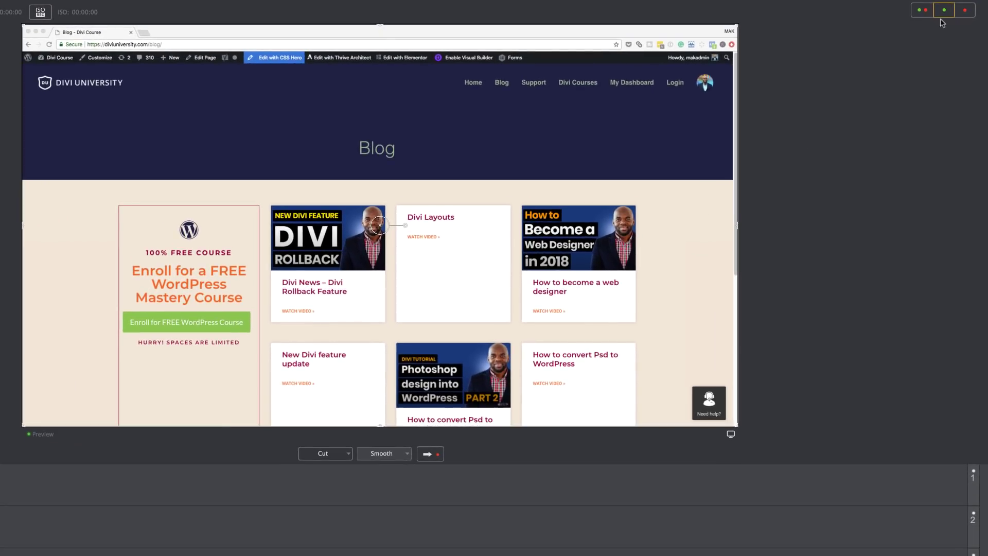
{"action": "left_click", "coordinate": [964, 10]}
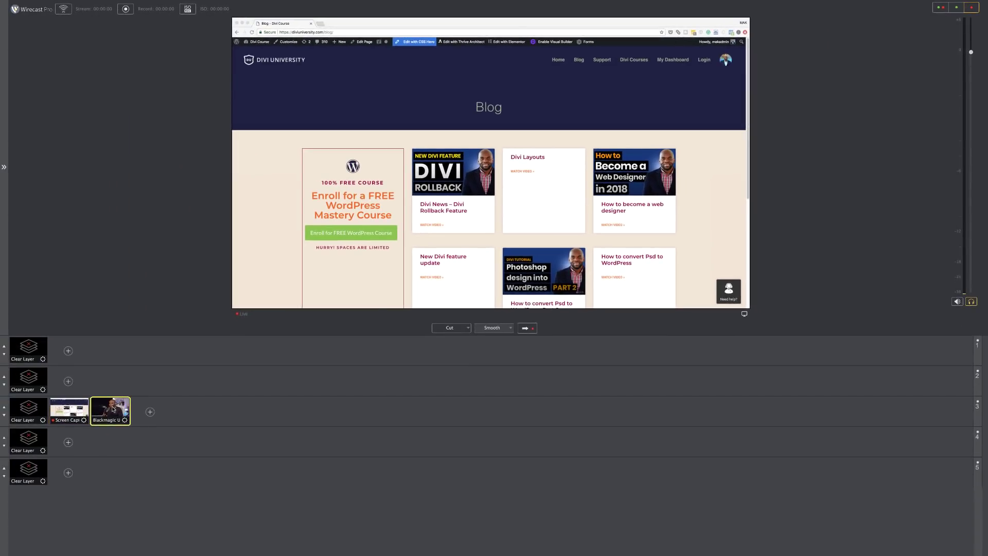
{"action": "left_click", "coordinate": [112, 409]}
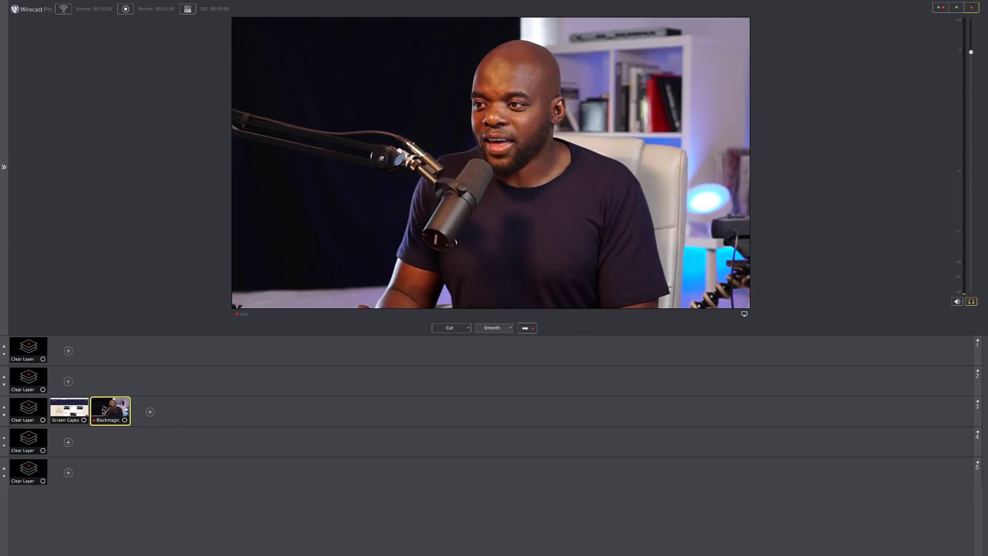
{"action": "left_click", "coordinate": [75, 412]}
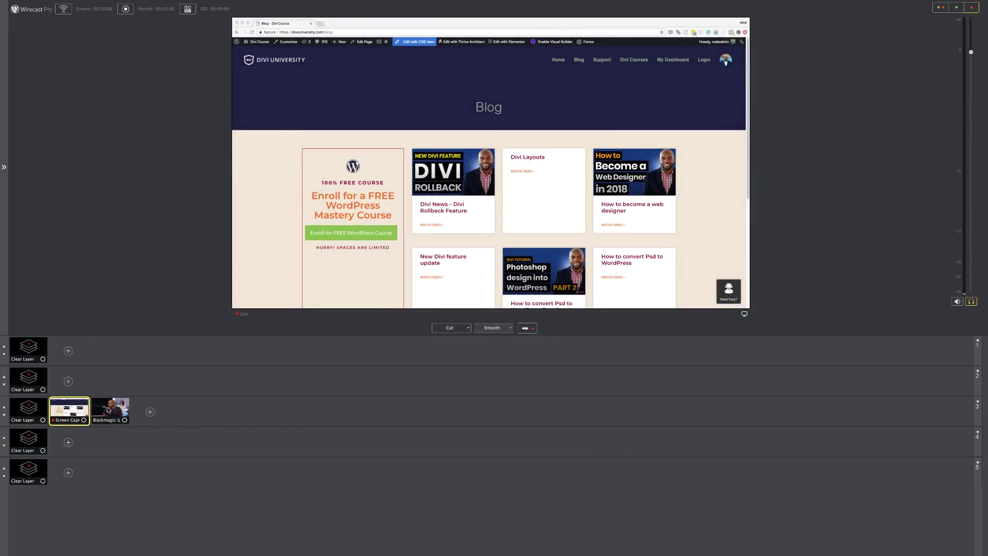
{"action": "left_click", "coordinate": [110, 412]}
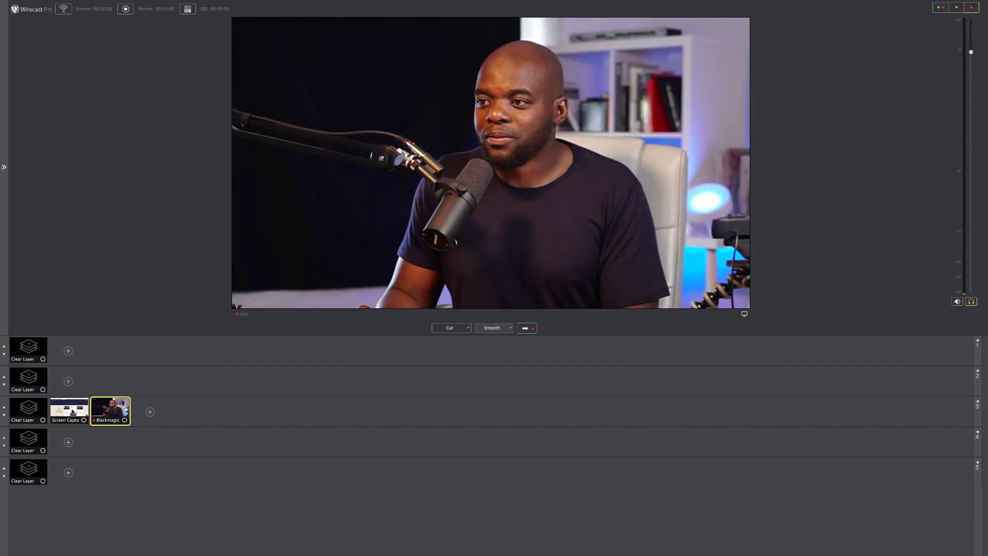
{"action": "left_click", "coordinate": [69, 412]}
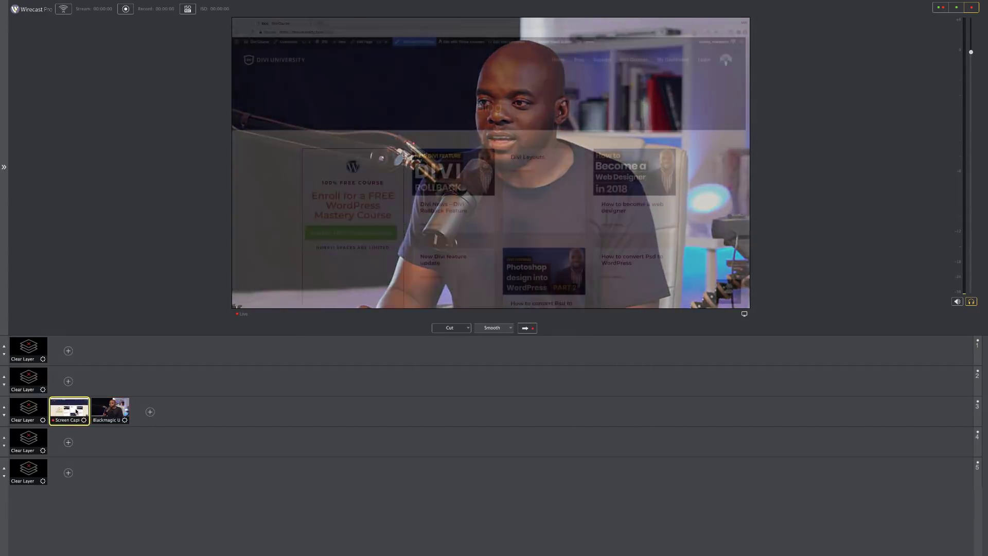
{"action": "left_click", "coordinate": [111, 411]}
{"action": "left_click", "coordinate": [70, 412]}
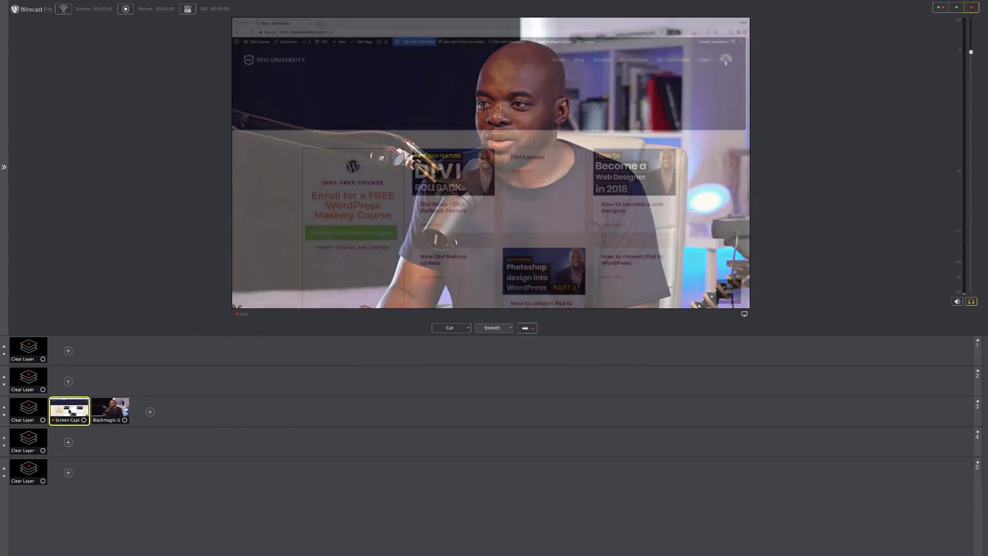
{"action": "left_click", "coordinate": [103, 412]}
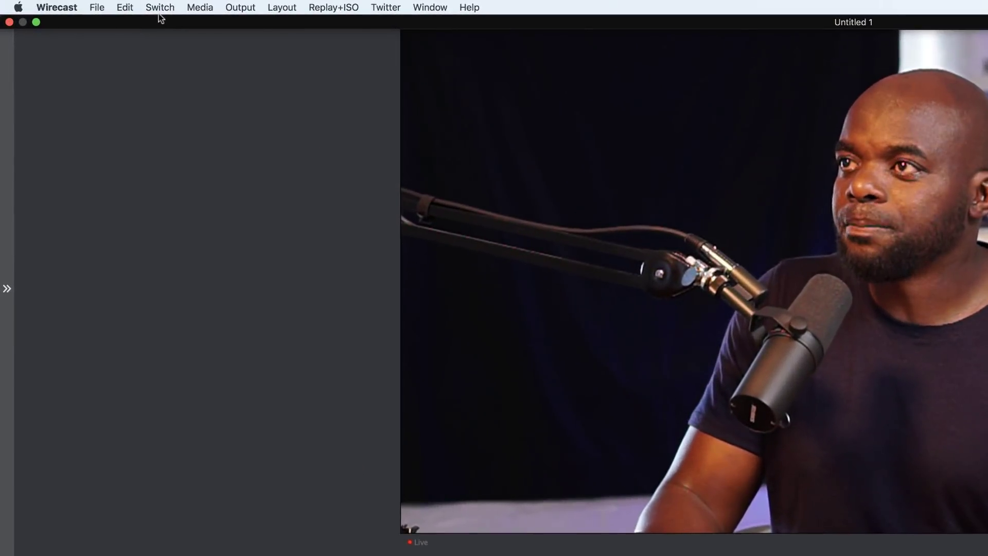
{"action": "left_click", "coordinate": [97, 6]}
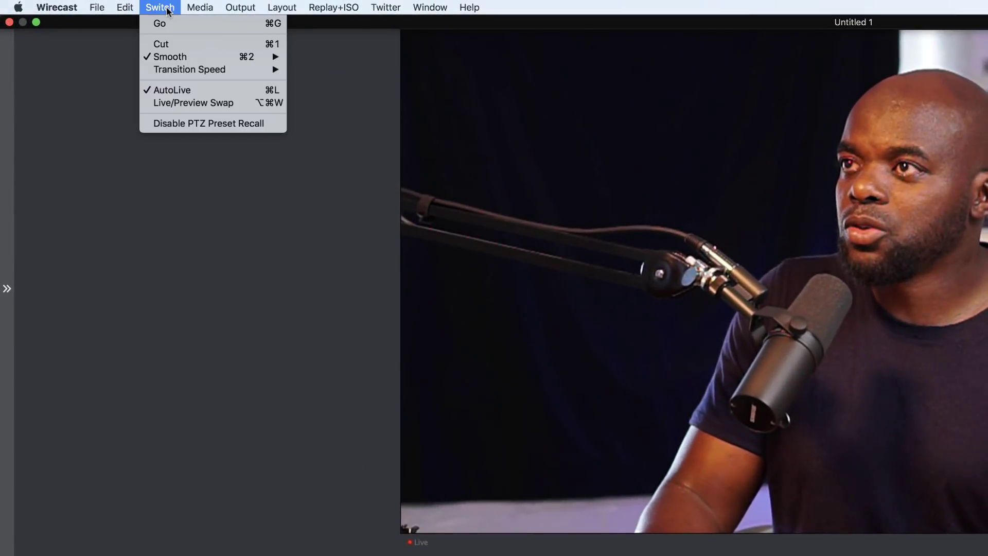
{"action": "mouse_move", "coordinate": [198, 70]}
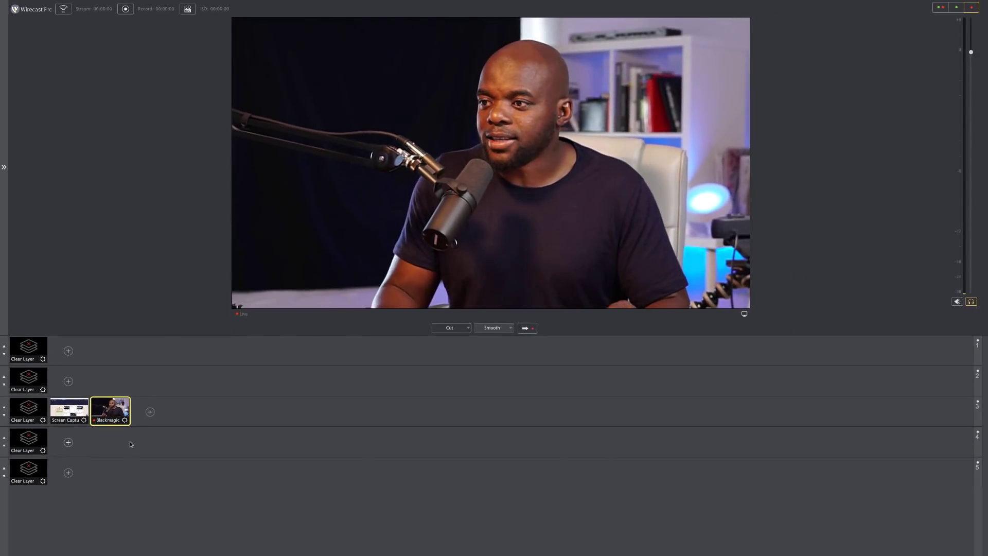
Step: Cut between the Screen Capture and Blackmagic camera shots several times, ending on Screen Capture
{"action": "left_click", "coordinate": [72, 411]}
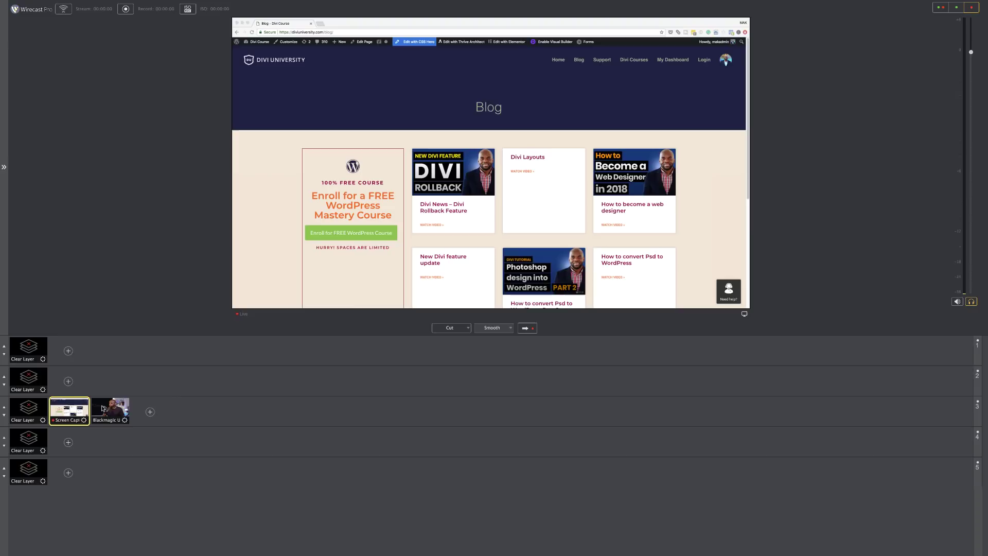
{"action": "left_click", "coordinate": [104, 408]}
{"action": "left_click", "coordinate": [78, 411]}
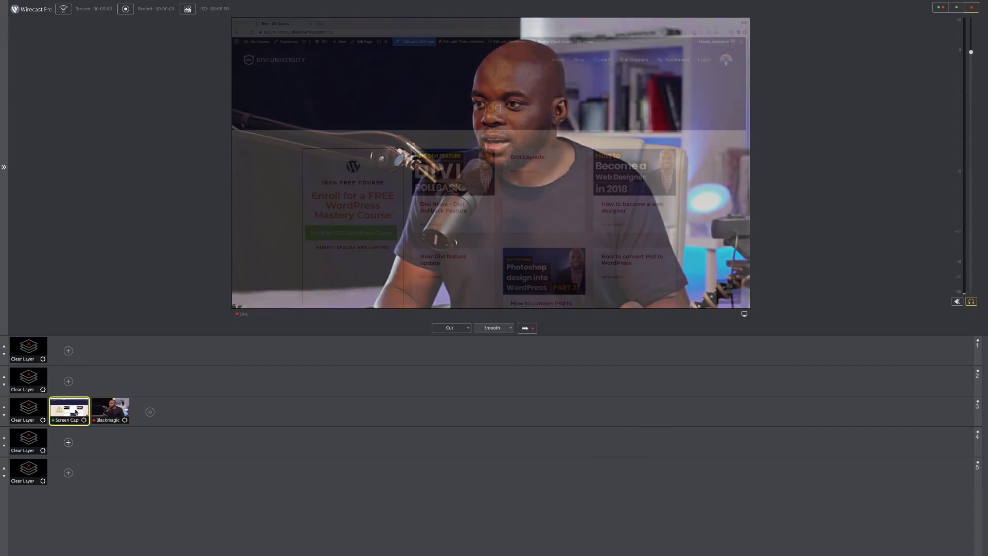
{"action": "left_click", "coordinate": [118, 410]}
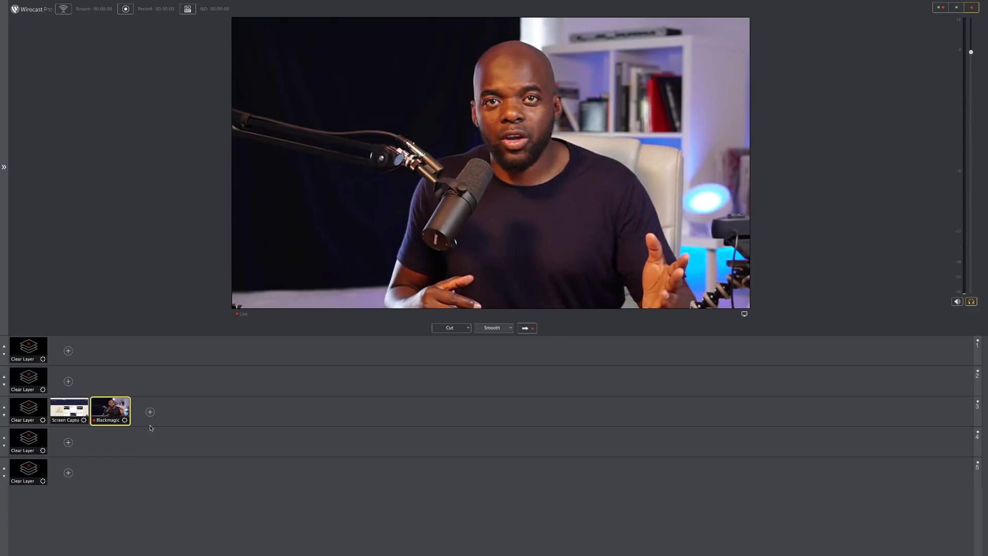
{"action": "left_click", "coordinate": [53, 402]}
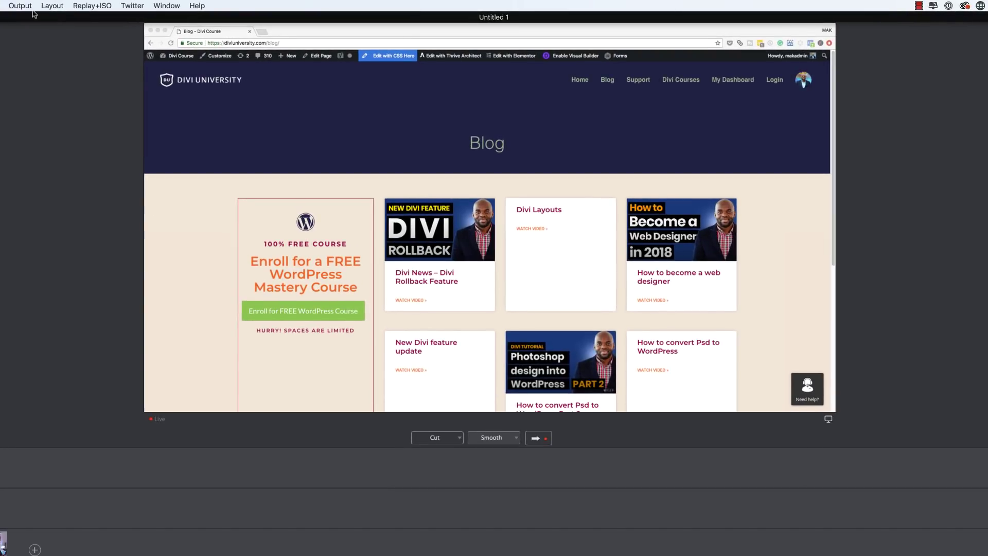
Step: Open Output Settings from the Output menu and expand the RTMP Server destination choices
{"action": "left_click", "coordinate": [32, 10]}
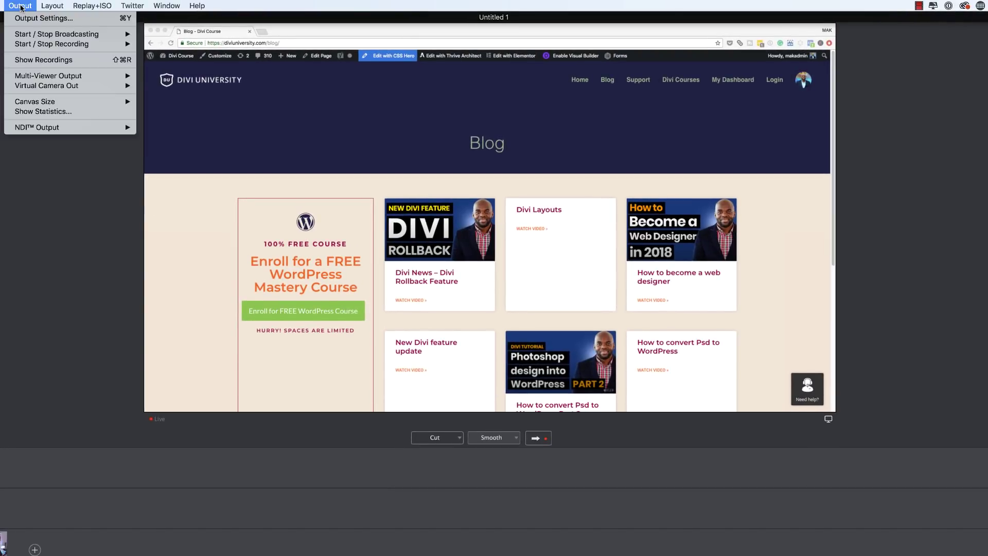
{"action": "left_click", "coordinate": [60, 24]}
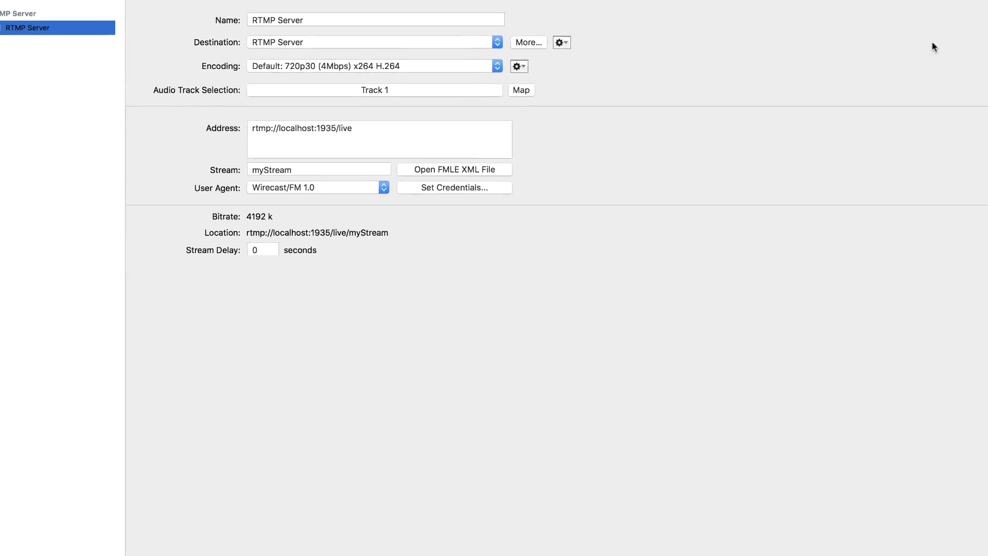
{"action": "left_click", "coordinate": [355, 43]}
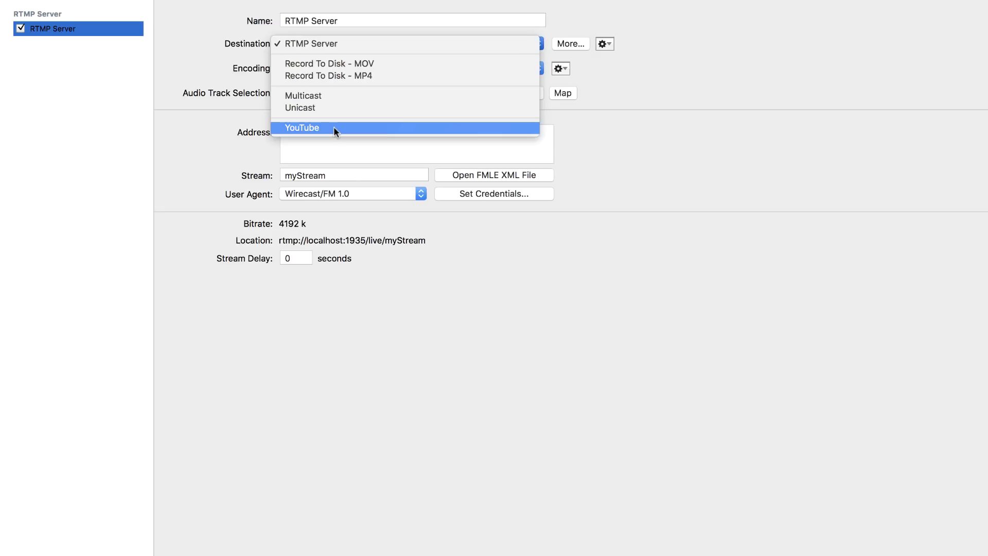
Step: Switch the output destination to YouTube and cancel the Google sign-in without authenticating
{"action": "left_click", "coordinate": [333, 128]}
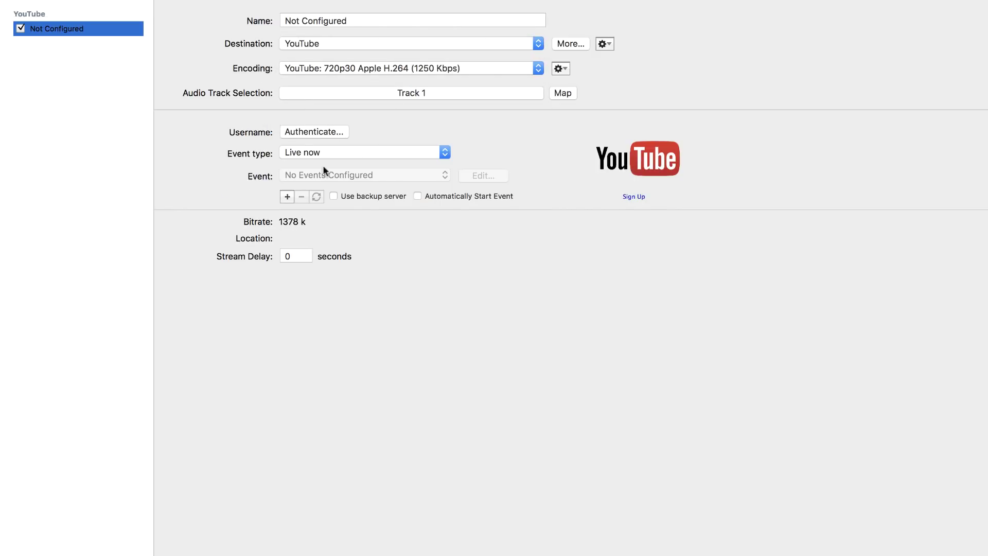
{"action": "left_click", "coordinate": [320, 132]}
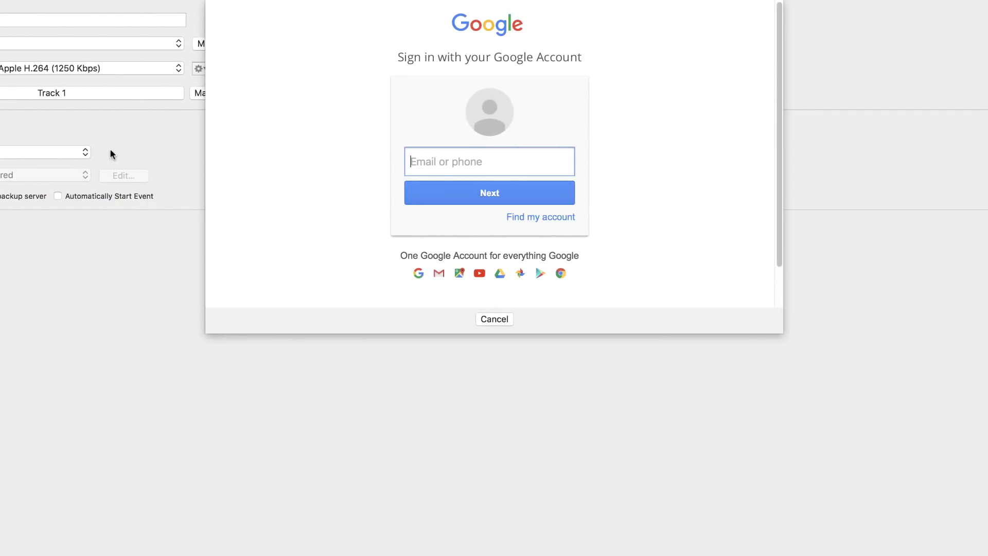
{"action": "key", "text": "Escape"}
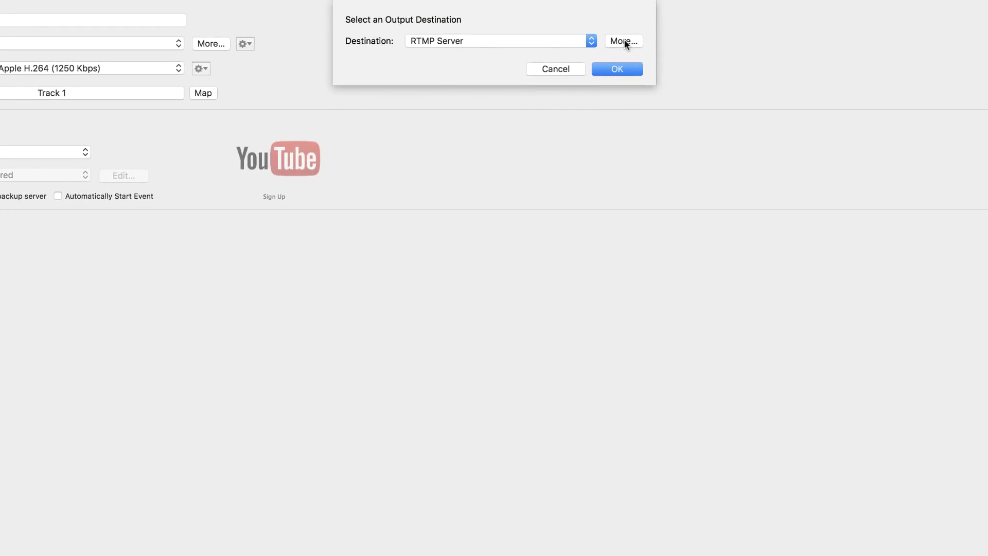
Step: Enable Facebook Live in the destinations list and add it as a second output
{"action": "left_click", "coordinate": [623, 41]}
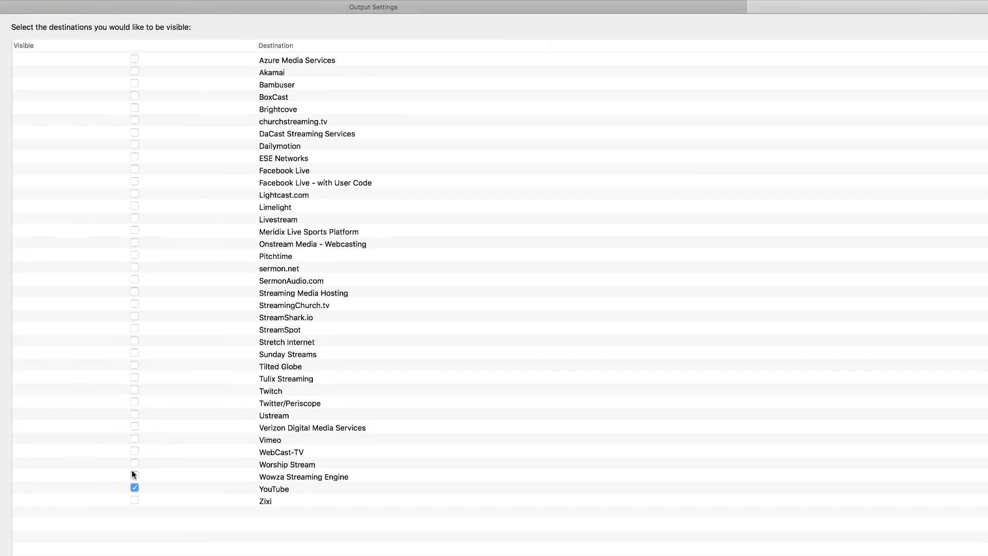
{"action": "left_click", "coordinate": [135, 487]}
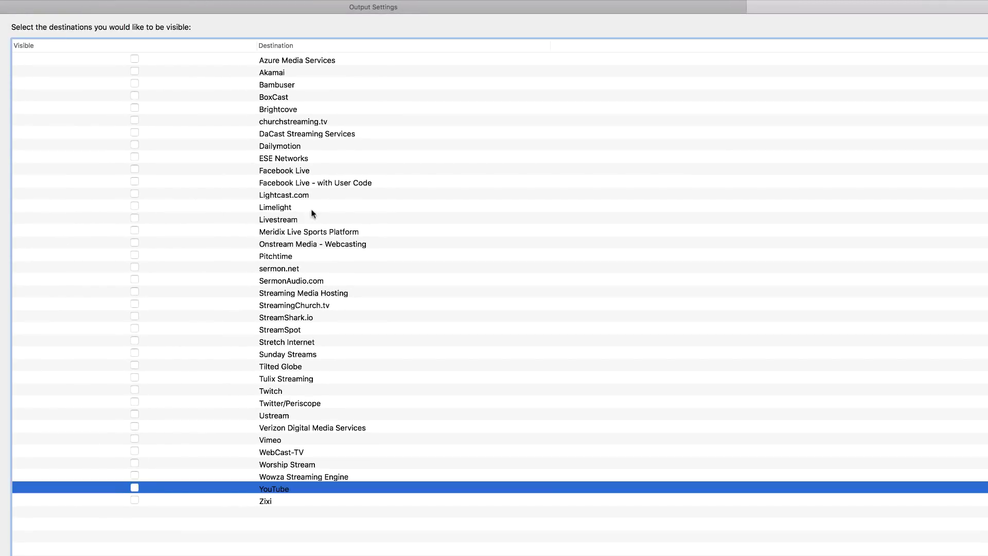
{"action": "left_click", "coordinate": [134, 170]}
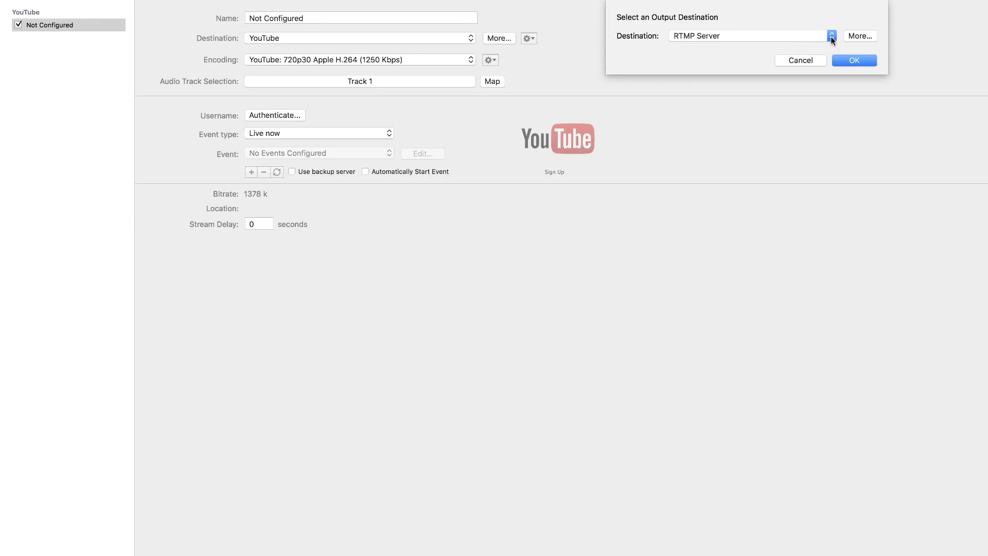
{"action": "left_click", "coordinate": [831, 36]}
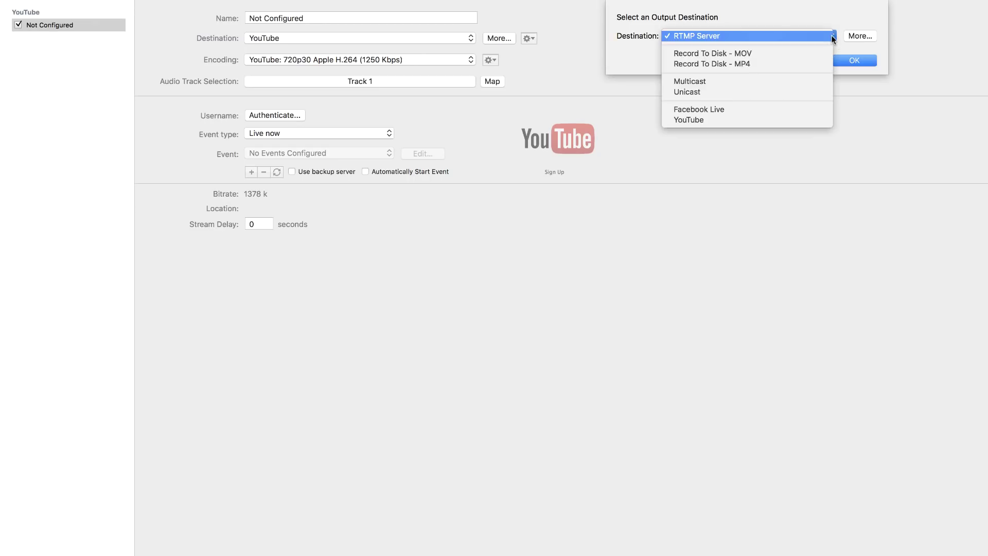
{"action": "left_click", "coordinate": [755, 112]}
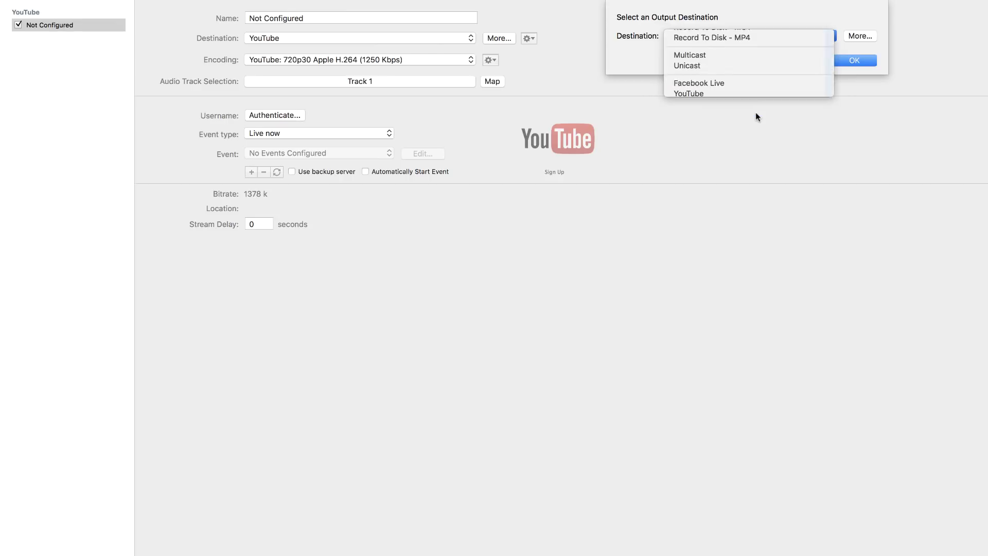
{"action": "left_click", "coordinate": [868, 62]}
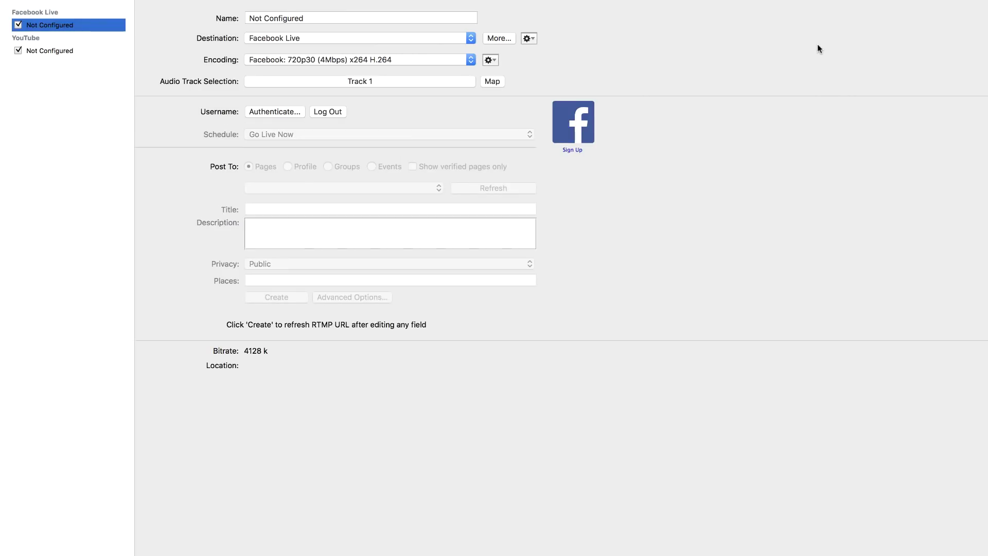
Step: Rename the new output 'Facebook LIVE' and keep its 720p30 (4Mbps) x264 H.264 encoding preset
{"action": "left_click", "coordinate": [317, 18]}
{"action": "triple_click", "coordinate": [318, 18]}
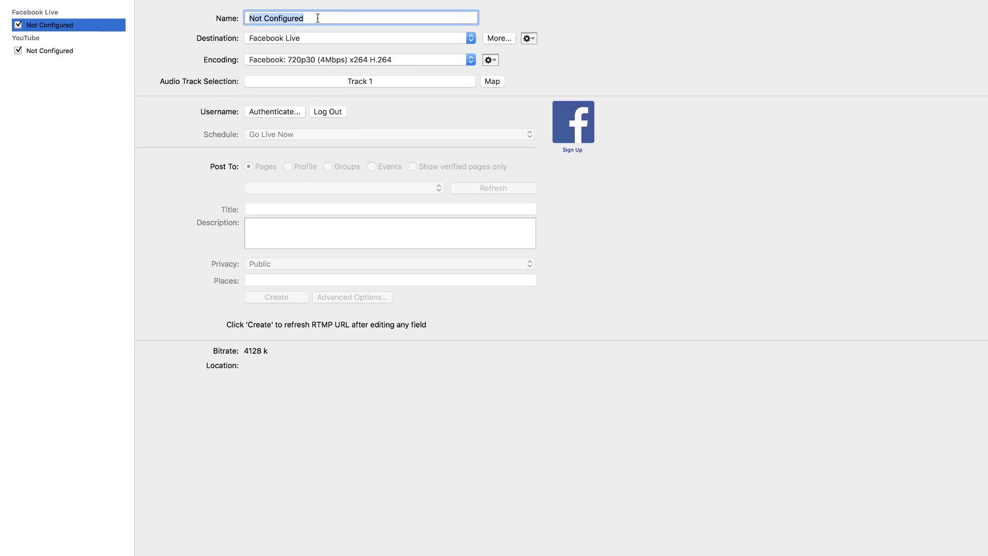
{"action": "type", "text": "Face "}
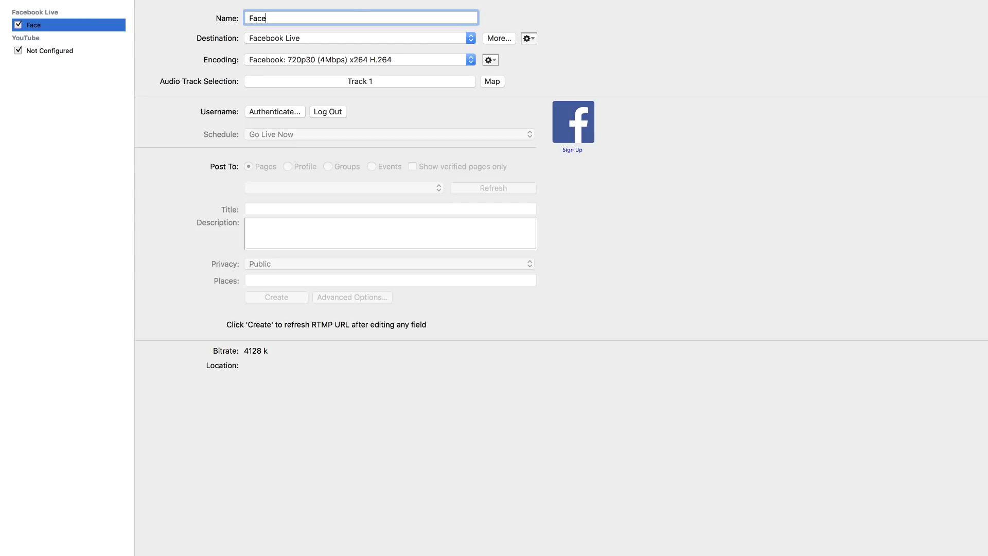
{"action": "type", "text": "book LIVE"}
{"action": "key", "text": "Return"}
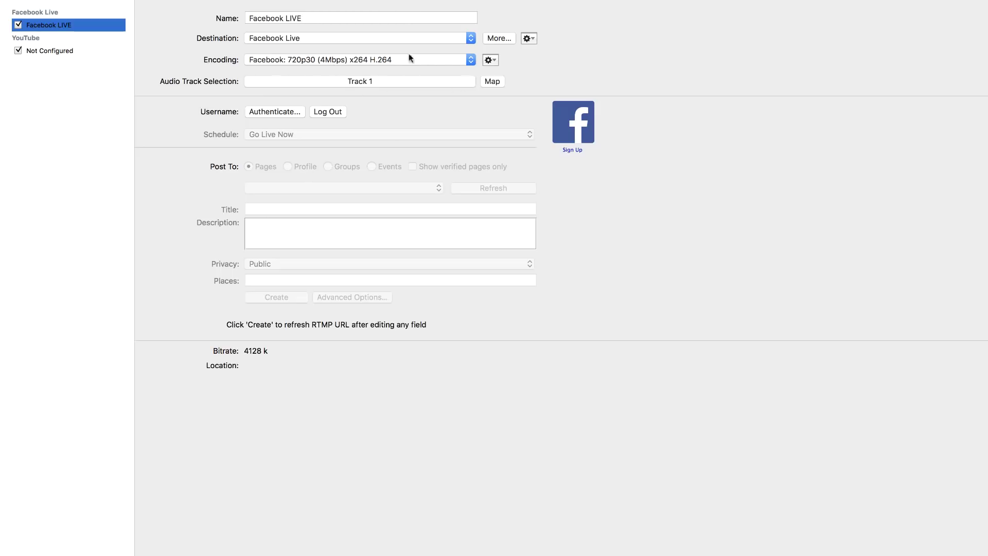
{"action": "left_click", "coordinate": [469, 61]}
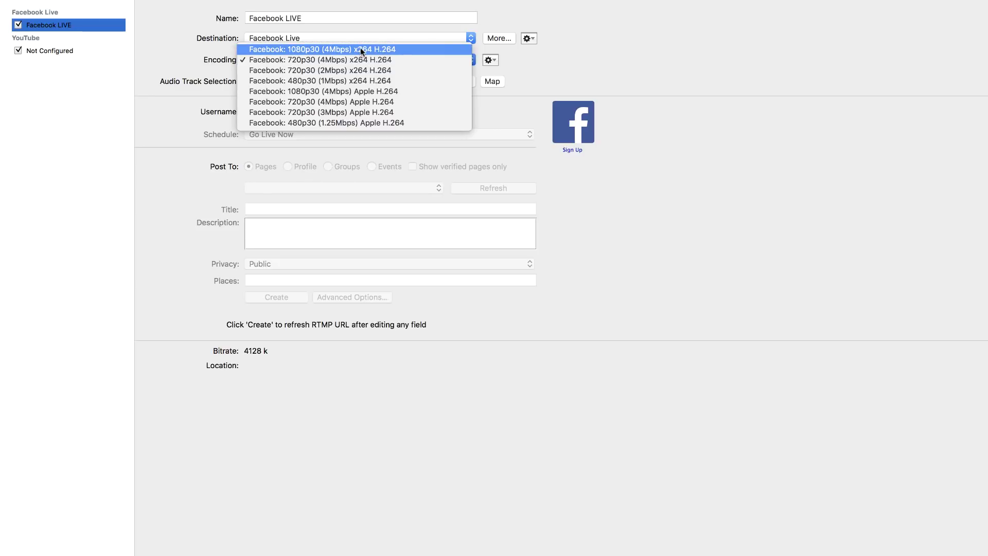
{"action": "left_click", "coordinate": [400, 60]}
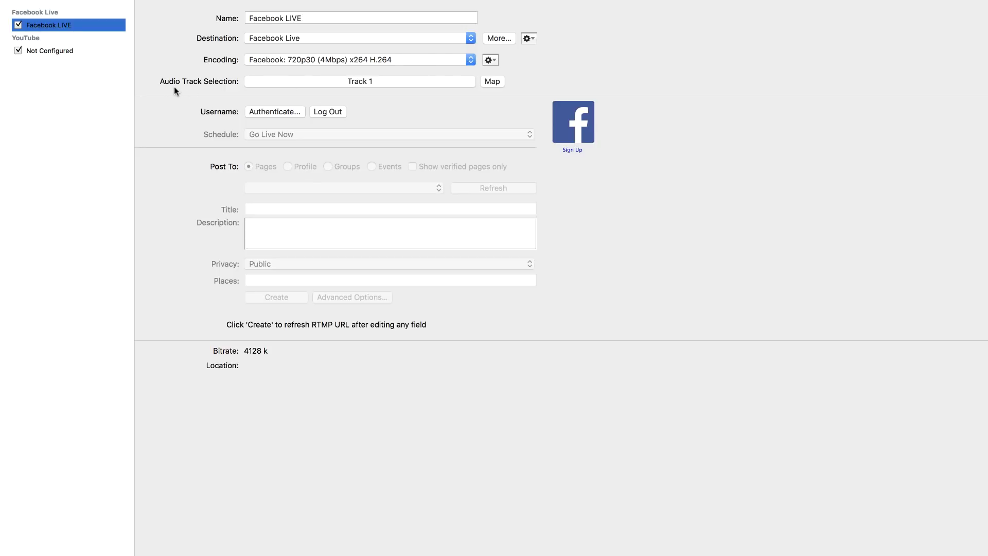
{"action": "left_click", "coordinate": [269, 111]}
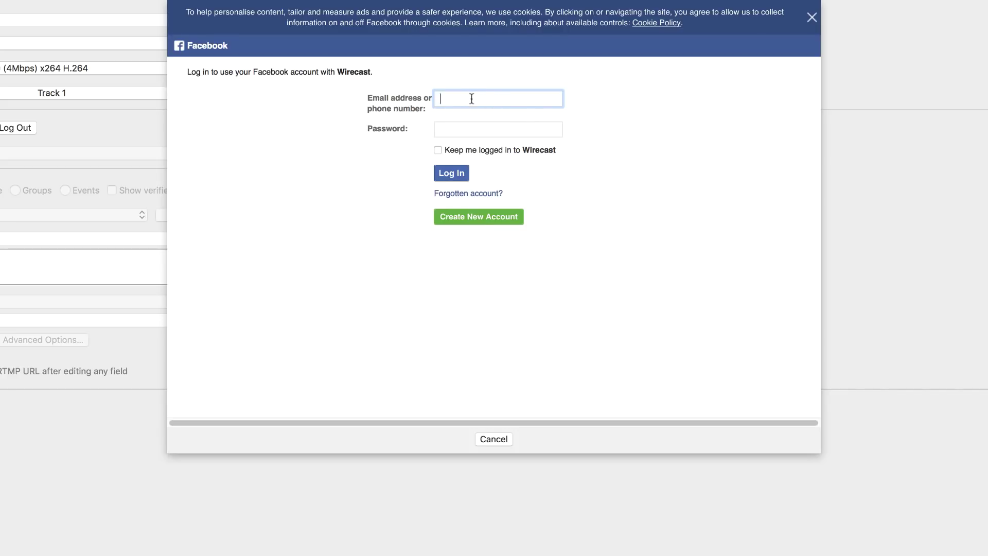
{"action": "left_click", "coordinate": [455, 130]}
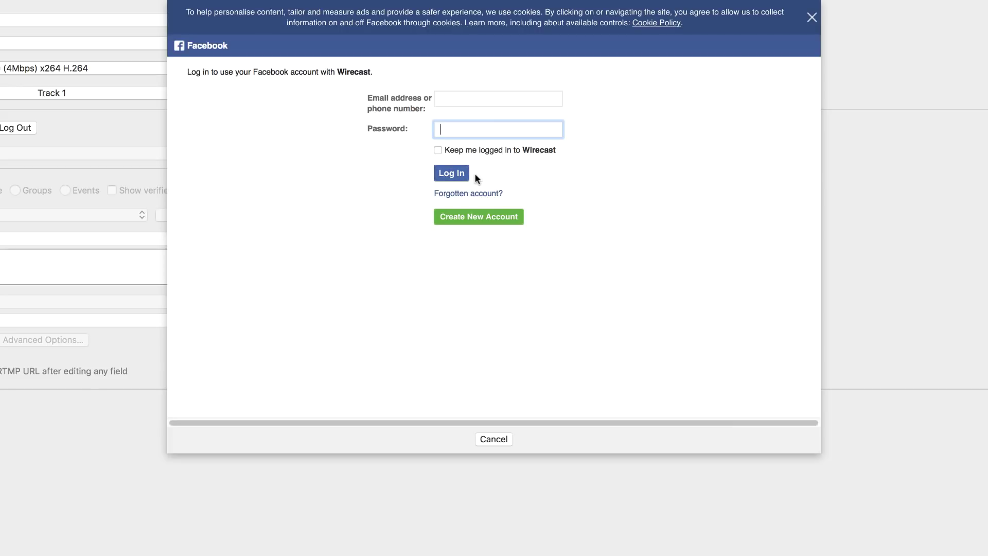
{"action": "left_click", "coordinate": [494, 439]}
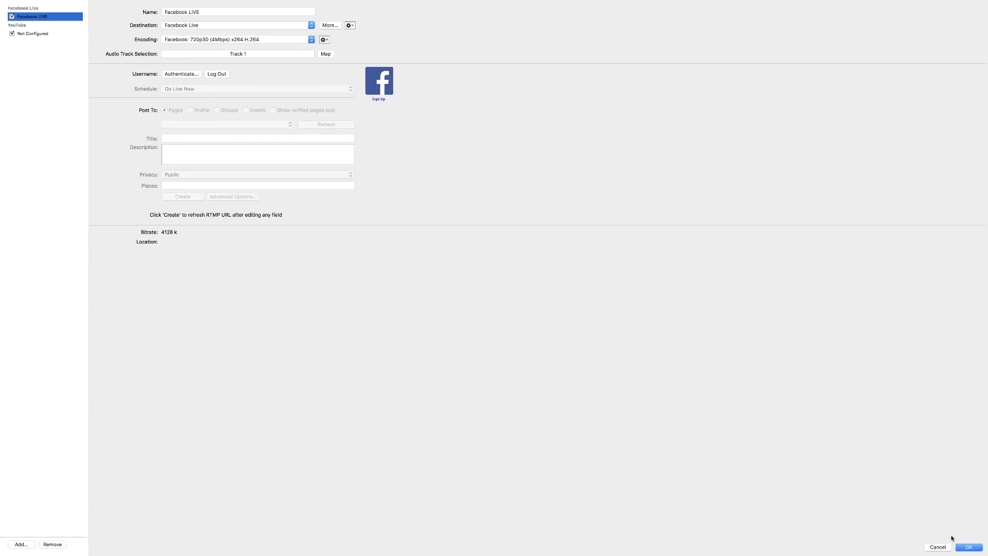
Step: Acknowledge the Facebook multiple-destinations warning and cancel Output Settings without saving
{"action": "left_click", "coordinate": [975, 549]}
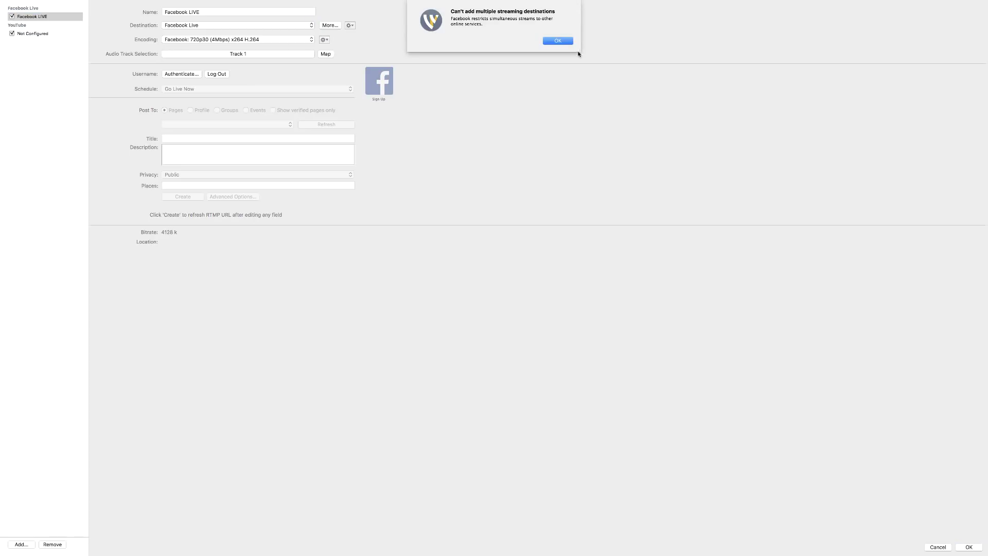
{"action": "left_click", "coordinate": [565, 40]}
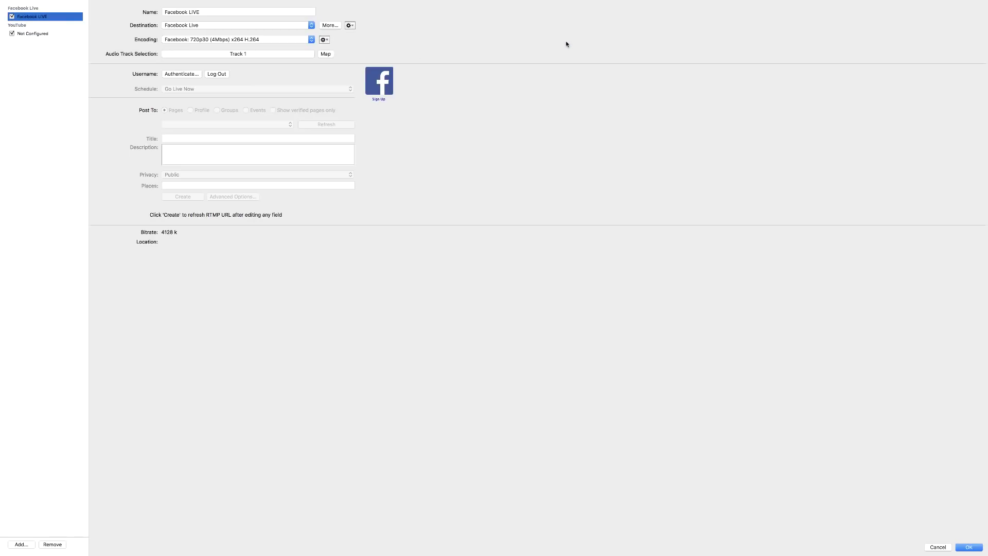
{"action": "left_click", "coordinate": [936, 548]}
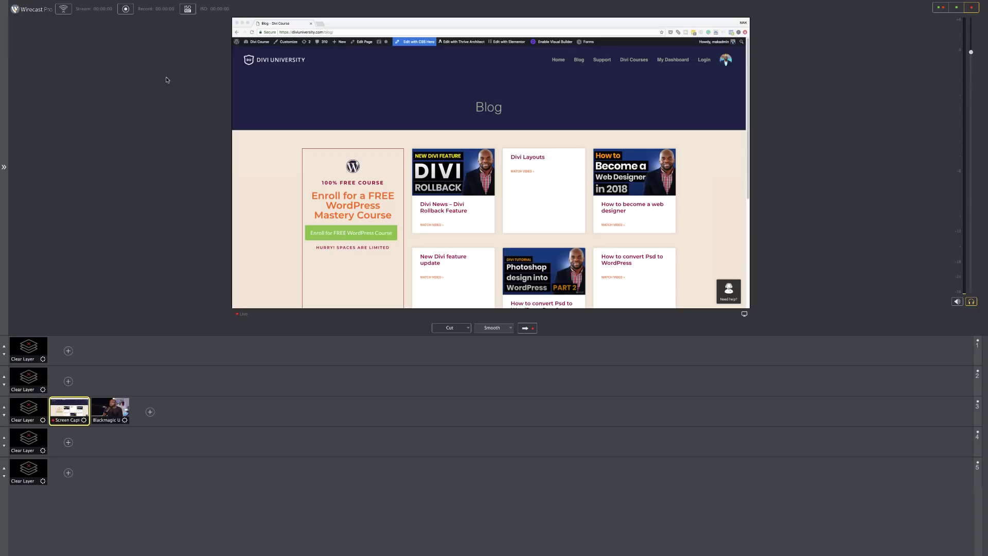
{"action": "mouse_move", "coordinate": [174, 3]}
{"action": "mouse_move", "coordinate": [87, 2]}
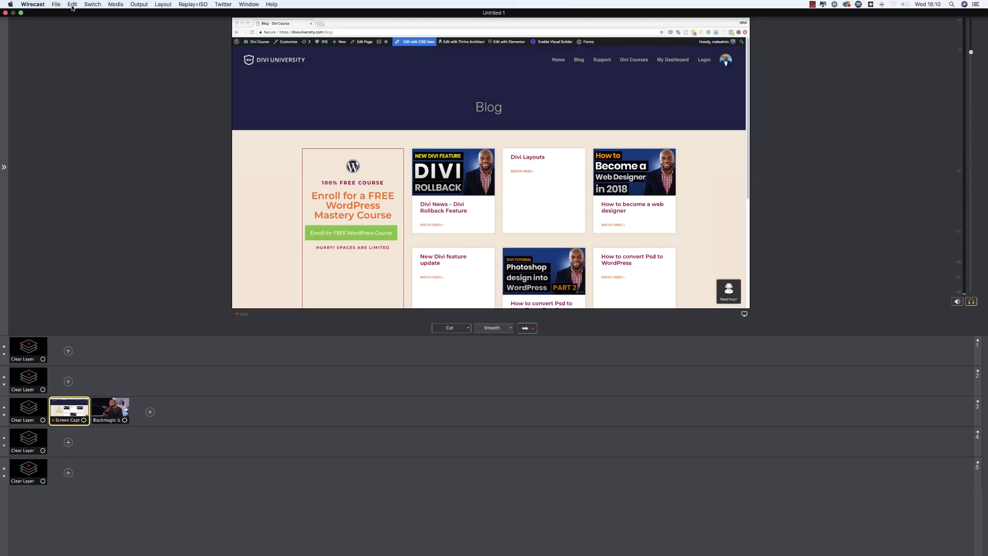